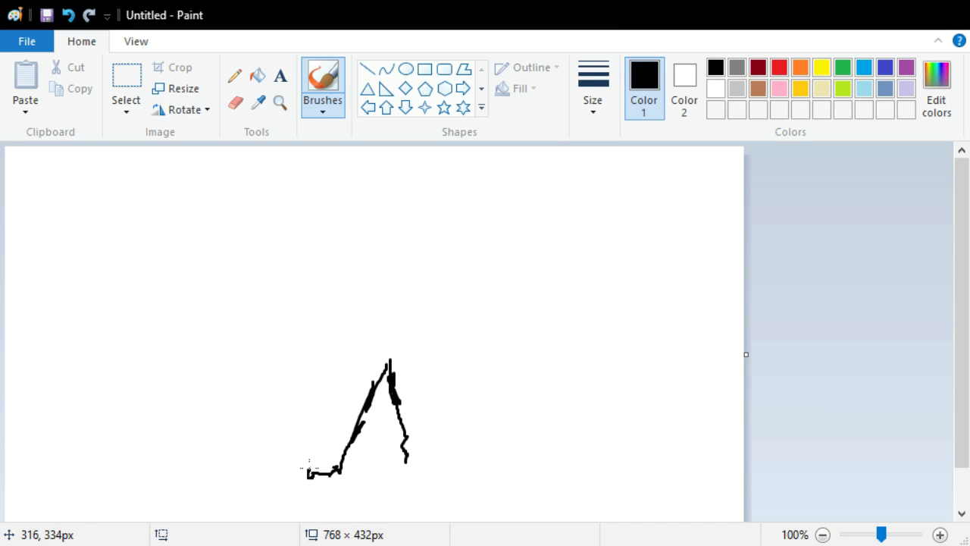
Complete the black outline of both legs with jagged feet and close them at the waist with a thick line
{"action": "left_click_drag", "start_coordinate": [307, 452], "coordinate": [303, 459]}
{"action": "mouse_move", "coordinate": [334, 427]}
{"action": "left_mouse_down"}
{"action": "mouse_move", "coordinate": [376, 341]}
{"action": "mouse_move", "coordinate": [426, 378]}
{"action": "mouse_move", "coordinate": [422, 371]}
{"action": "mouse_move", "coordinate": [434, 438]}
{"action": "left_mouse_up"}
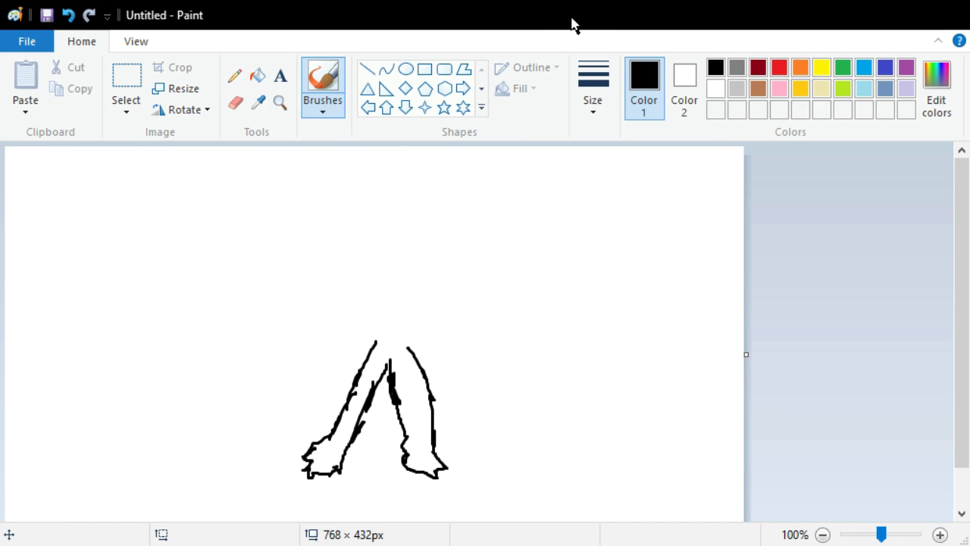
{"action": "left_click_drag", "start_coordinate": [375, 339], "coordinate": [397, 345]}
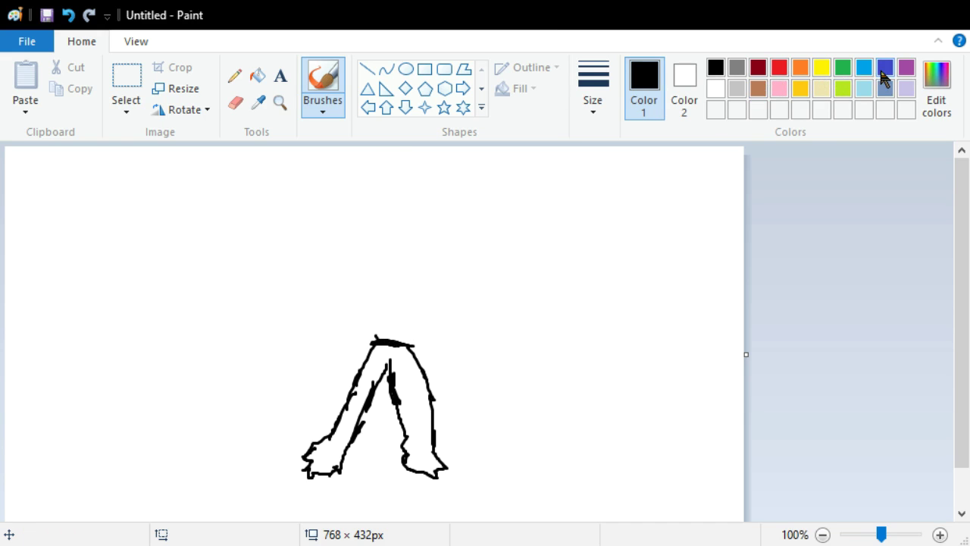
Draw the two sides of the torso in purple, rising outward from the waist to the armpits
{"action": "left_click", "coordinate": [907, 67]}
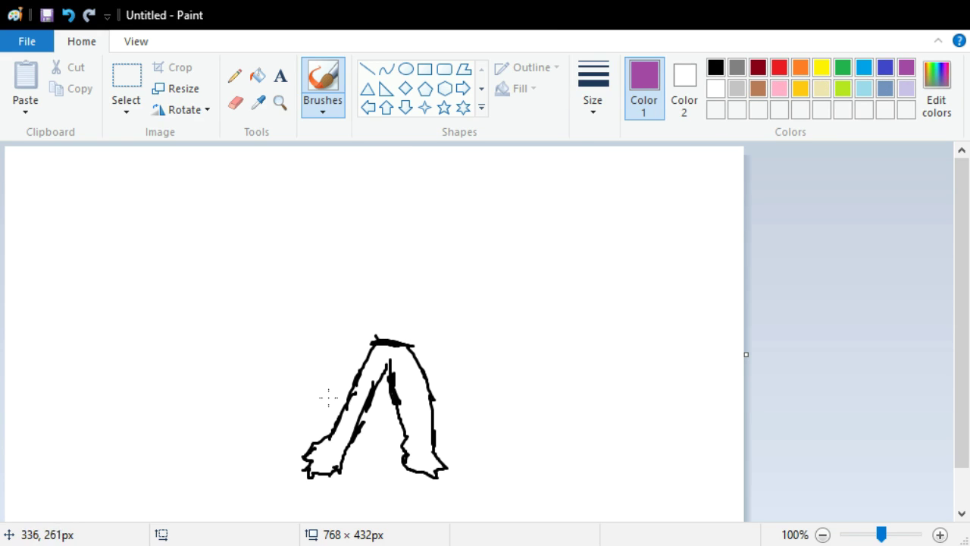
{"action": "mouse_move", "coordinate": [376, 335]}
{"action": "left_mouse_down"}
{"action": "mouse_move", "coordinate": [373, 288]}
{"action": "mouse_move", "coordinate": [373, 324]}
{"action": "mouse_move", "coordinate": [349, 261]}
{"action": "left_mouse_up"}
{"action": "mouse_move", "coordinate": [417, 347]}
{"action": "left_mouse_down"}
{"action": "mouse_move", "coordinate": [464, 268]}
{"action": "mouse_move", "coordinate": [481, 342]}
{"action": "left_mouse_up"}
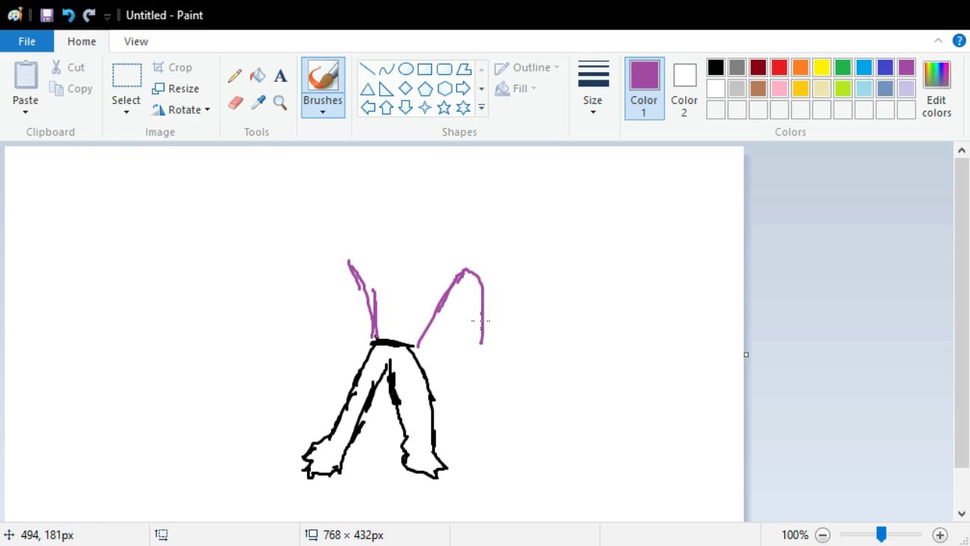
Outline both bent arms in purple, extending outward from the torso and ending in rounded hands
{"action": "mouse_move", "coordinate": [348, 262]}
{"action": "left_mouse_down"}
{"action": "mouse_move", "coordinate": [305, 339]}
{"action": "mouse_move", "coordinate": [204, 343]}
{"action": "mouse_move", "coordinate": [246, 316]}
{"action": "mouse_move", "coordinate": [307, 310]}
{"action": "mouse_move", "coordinate": [304, 278]}
{"action": "mouse_move", "coordinate": [329, 262]}
{"action": "left_mouse_up"}
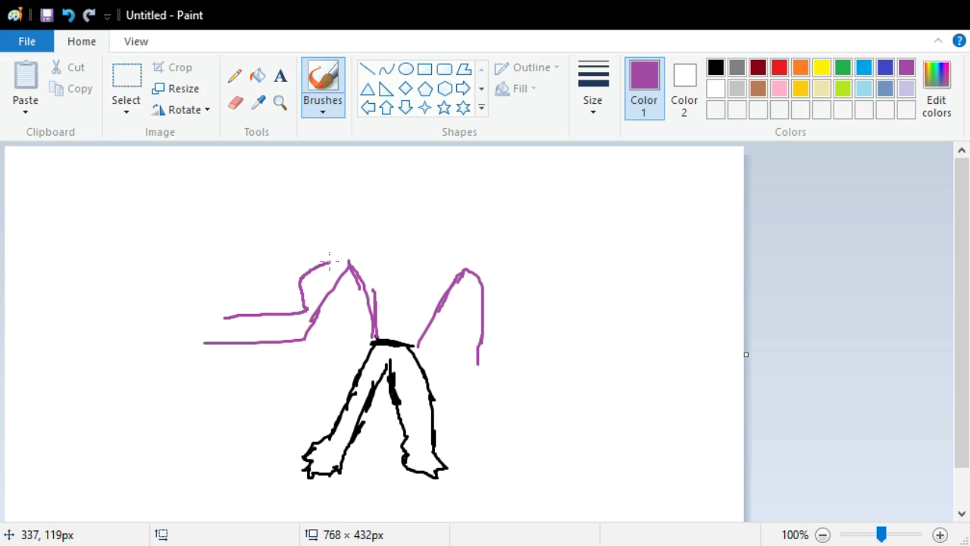
{"action": "mouse_move", "coordinate": [479, 250]}
{"action": "left_mouse_down"}
{"action": "mouse_move", "coordinate": [501, 266]}
{"action": "mouse_move", "coordinate": [508, 310]}
{"action": "left_mouse_up"}
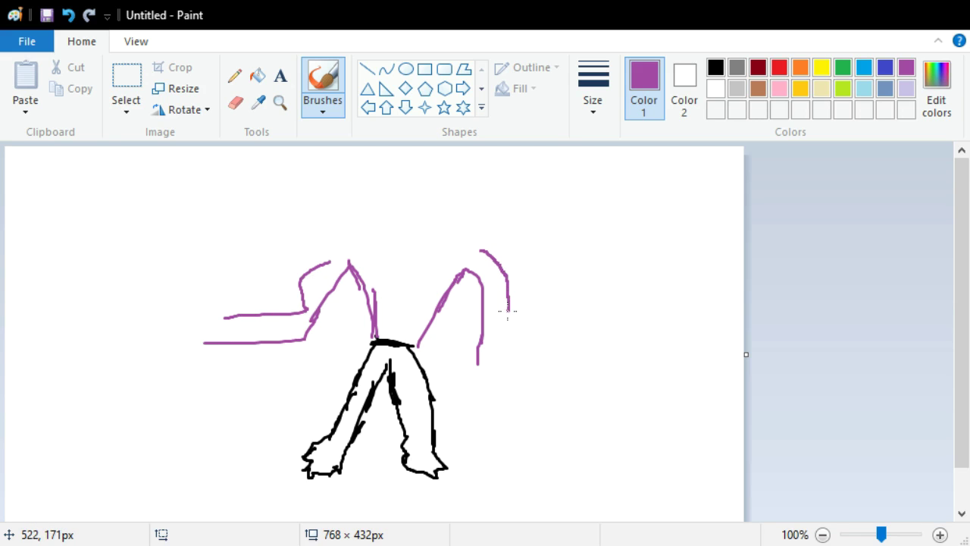
{"action": "mouse_move", "coordinate": [508, 351]}
{"action": "left_mouse_down"}
{"action": "mouse_move", "coordinate": [582, 363]}
{"action": "mouse_move", "coordinate": [576, 393]}
{"action": "mouse_move", "coordinate": [521, 388]}
{"action": "mouse_move", "coordinate": [485, 360]}
{"action": "left_mouse_up"}
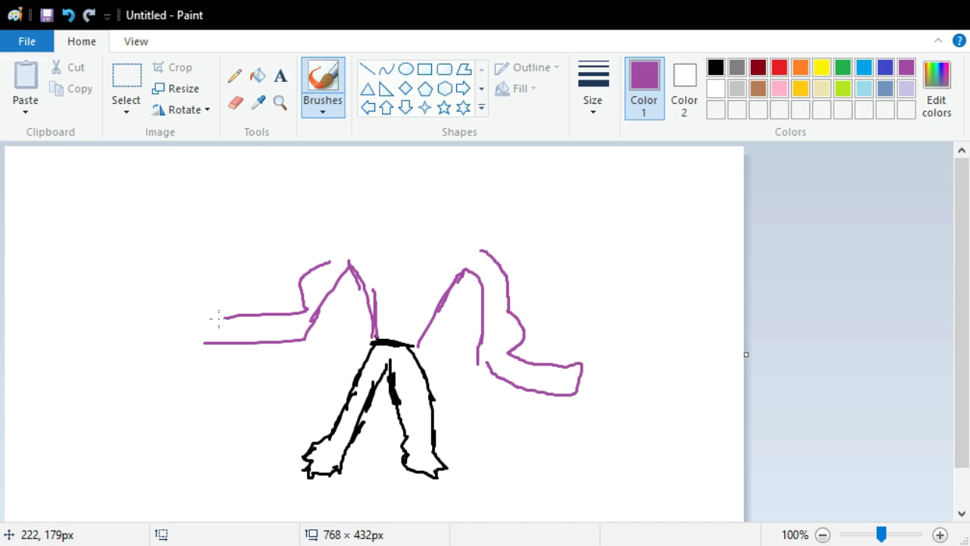
{"action": "left_click_drag", "start_coordinate": [227, 317], "coordinate": [215, 340]}
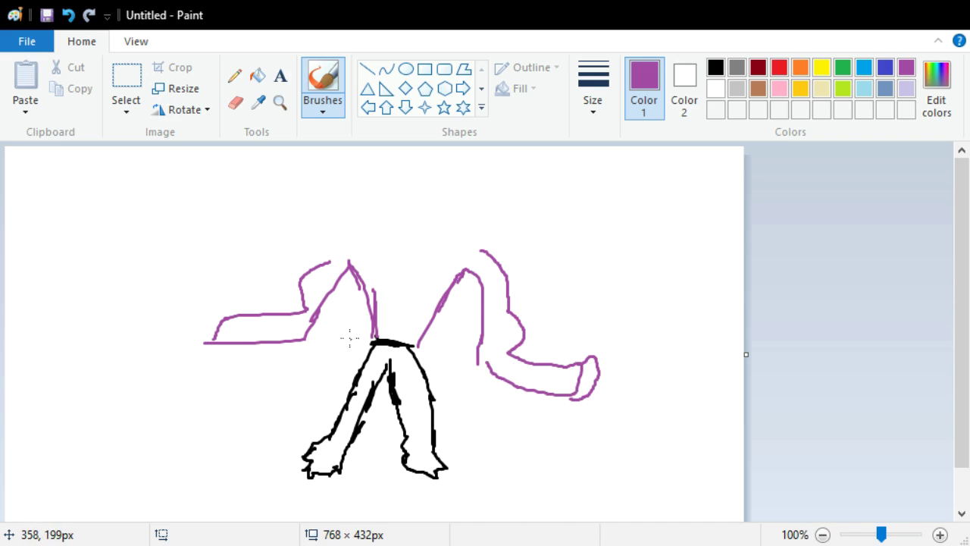
{"action": "mouse_move", "coordinate": [222, 319]}
{"action": "left_mouse_down"}
{"action": "mouse_move", "coordinate": [184, 325]}
{"action": "mouse_move", "coordinate": [204, 342]}
{"action": "left_mouse_up"}
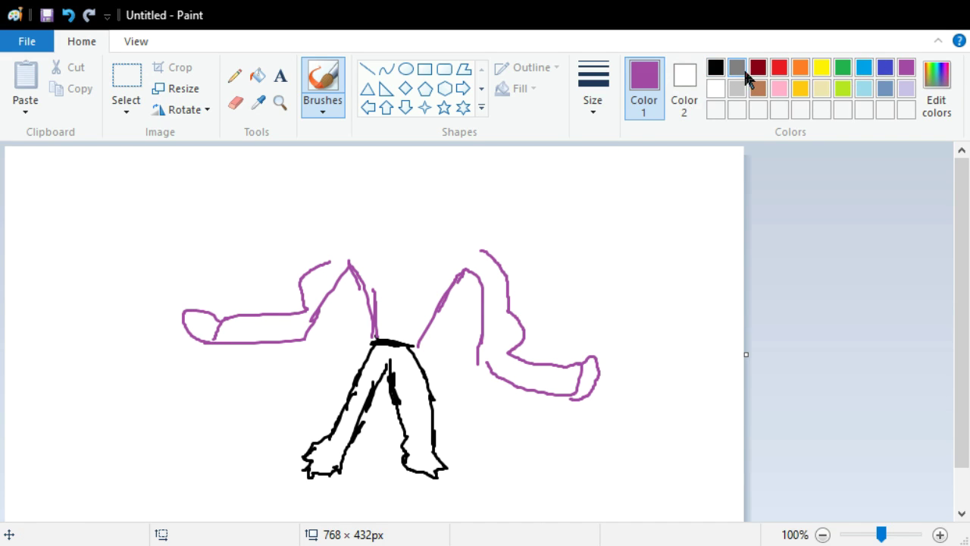
Draw a black weapon guard around each hand and sketch gripping fingers inside it
{"action": "left_click", "coordinate": [716, 68]}
{"action": "mouse_move", "coordinate": [199, 355]}
{"action": "left_mouse_down"}
{"action": "mouse_move", "coordinate": [220, 309]}
{"action": "mouse_move", "coordinate": [201, 292]}
{"action": "mouse_move", "coordinate": [172, 300]}
{"action": "mouse_move", "coordinate": [179, 344]}
{"action": "mouse_move", "coordinate": [193, 354]}
{"action": "mouse_move", "coordinate": [207, 316]}
{"action": "mouse_move", "coordinate": [189, 318]}
{"action": "mouse_move", "coordinate": [194, 301]}
{"action": "mouse_move", "coordinate": [188, 333]}
{"action": "left_mouse_up"}
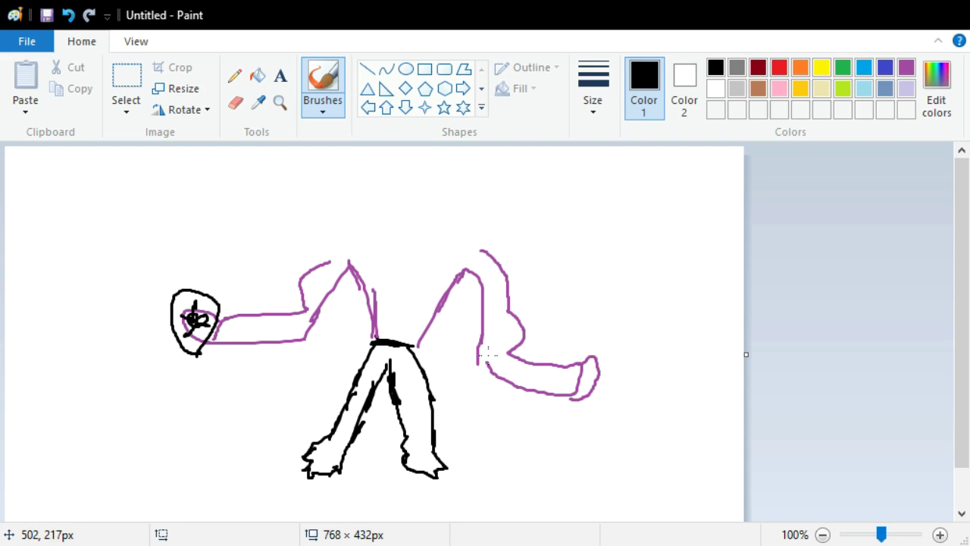
{"action": "mouse_move", "coordinate": [566, 404]}
{"action": "left_mouse_down"}
{"action": "mouse_move", "coordinate": [570, 334]}
{"action": "mouse_move", "coordinate": [613, 353]}
{"action": "mouse_move", "coordinate": [600, 392]}
{"action": "mouse_move", "coordinate": [563, 408]}
{"action": "left_mouse_up"}
{"action": "left_click_drag", "start_coordinate": [582, 376], "coordinate": [598, 373]}
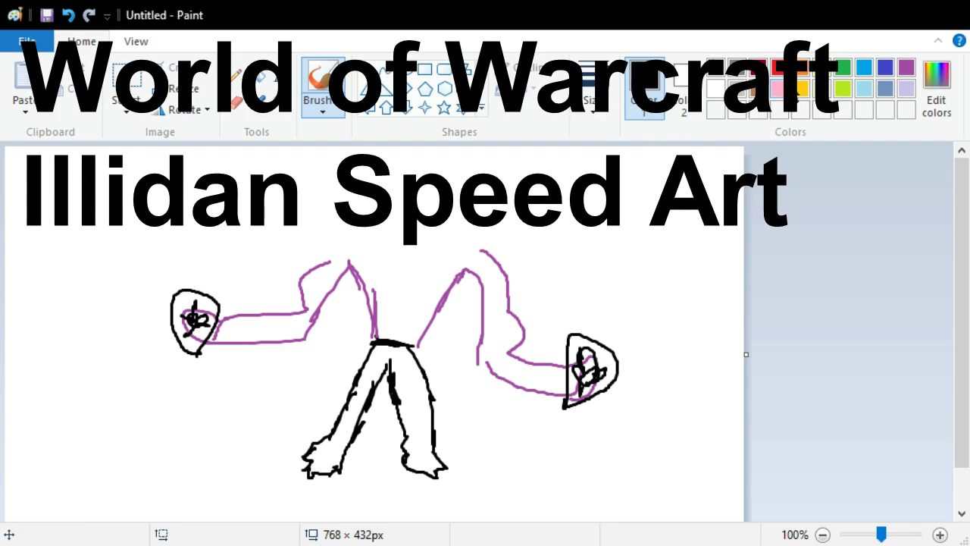
Outline green, jagged blades extending above and below each of the two hand guards
{"action": "left_click", "coordinate": [843, 67]}
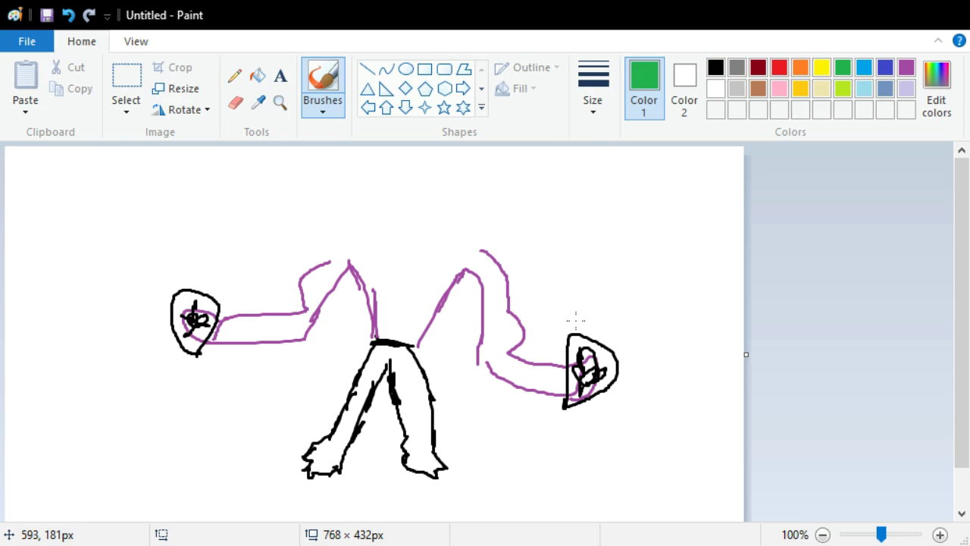
{"action": "mouse_move", "coordinate": [584, 328]}
{"action": "left_mouse_down"}
{"action": "mouse_move", "coordinate": [562, 280]}
{"action": "mouse_move", "coordinate": [581, 283]}
{"action": "mouse_move", "coordinate": [573, 245]}
{"action": "mouse_move", "coordinate": [549, 188]}
{"action": "mouse_move", "coordinate": [617, 240]}
{"action": "mouse_move", "coordinate": [616, 295]}
{"action": "left_mouse_up"}
{"action": "mouse_move", "coordinate": [608, 338]}
{"action": "left_mouse_down"}
{"action": "mouse_move", "coordinate": [598, 454]}
{"action": "mouse_move", "coordinate": [571, 498]}
{"action": "mouse_move", "coordinate": [552, 505]}
{"action": "mouse_move", "coordinate": [537, 413]}
{"action": "left_mouse_up"}
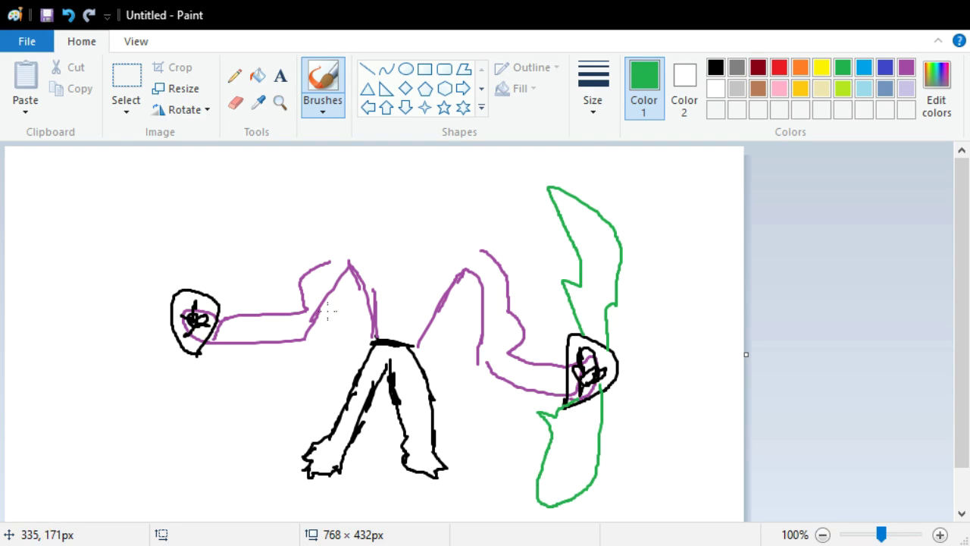
{"action": "mouse_move", "coordinate": [186, 302]}
{"action": "left_mouse_down"}
{"action": "mouse_move", "coordinate": [186, 255]}
{"action": "mouse_move", "coordinate": [216, 226]}
{"action": "mouse_move", "coordinate": [276, 208]}
{"action": "mouse_move", "coordinate": [231, 299]}
{"action": "mouse_move", "coordinate": [200, 312]}
{"action": "left_mouse_up"}
{"action": "mouse_move", "coordinate": [184, 350]}
{"action": "left_mouse_down"}
{"action": "mouse_move", "coordinate": [179, 437]}
{"action": "mouse_move", "coordinate": [191, 470]}
{"action": "mouse_move", "coordinate": [158, 455]}
{"action": "mouse_move", "coordinate": [177, 473]}
{"action": "mouse_move", "coordinate": [217, 481]}
{"action": "mouse_move", "coordinate": [200, 361]}
{"action": "left_mouse_up"}
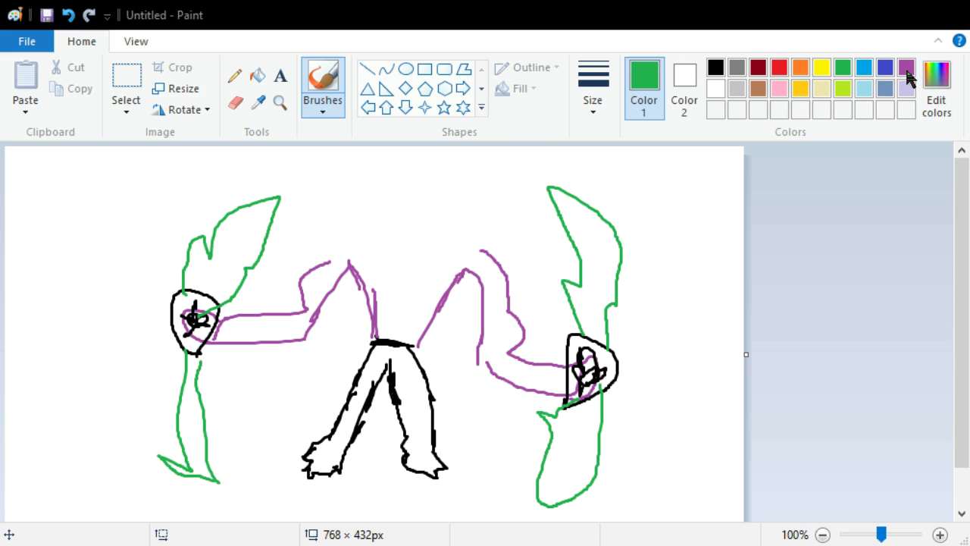
Draw the shoulders, neck and head in purple, including a small fanged mouth on the face
{"action": "left_click", "coordinate": [909, 69]}
{"action": "left_click_drag", "start_coordinate": [317, 264], "coordinate": [364, 232]}
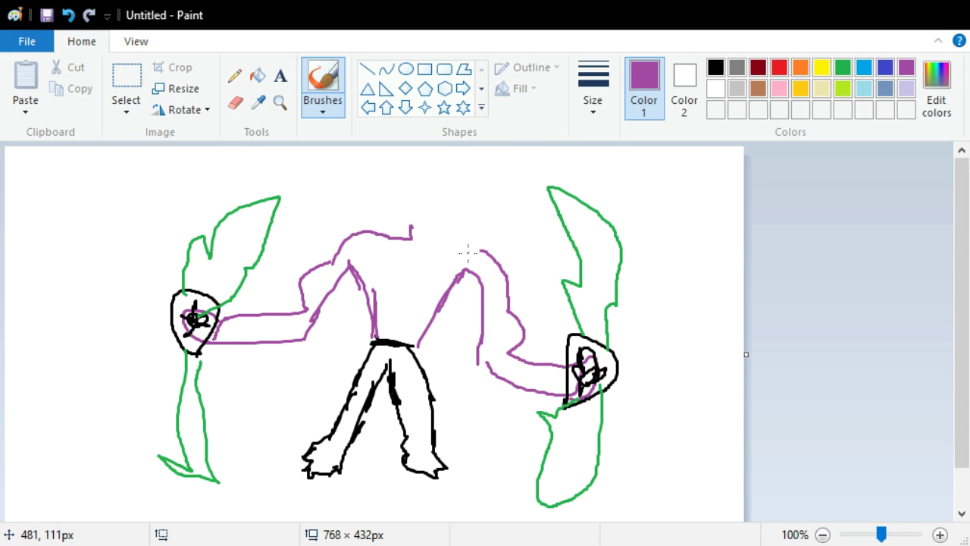
{"action": "left_click_drag", "start_coordinate": [479, 254], "coordinate": [445, 228]}
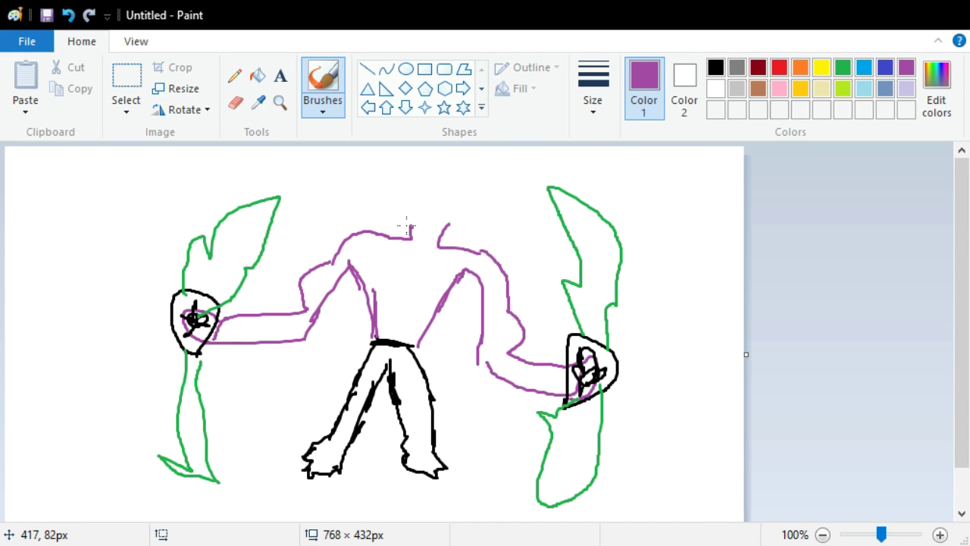
{"action": "mouse_move", "coordinate": [402, 200]}
{"action": "left_mouse_down"}
{"action": "mouse_move", "coordinate": [454, 184]}
{"action": "mouse_move", "coordinate": [466, 214]}
{"action": "mouse_move", "coordinate": [427, 226]}
{"action": "left_mouse_up"}
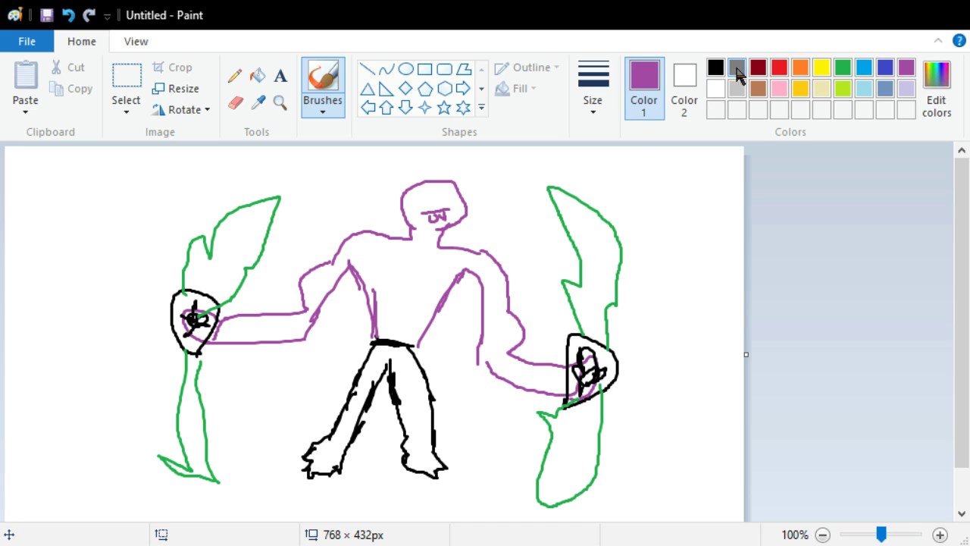
Paint a thick black blindfold across the face and spray two lime green eyes onto it
{"action": "left_click", "coordinate": [715, 69]}
{"action": "left_click_drag", "start_coordinate": [424, 197], "coordinate": [470, 193]}
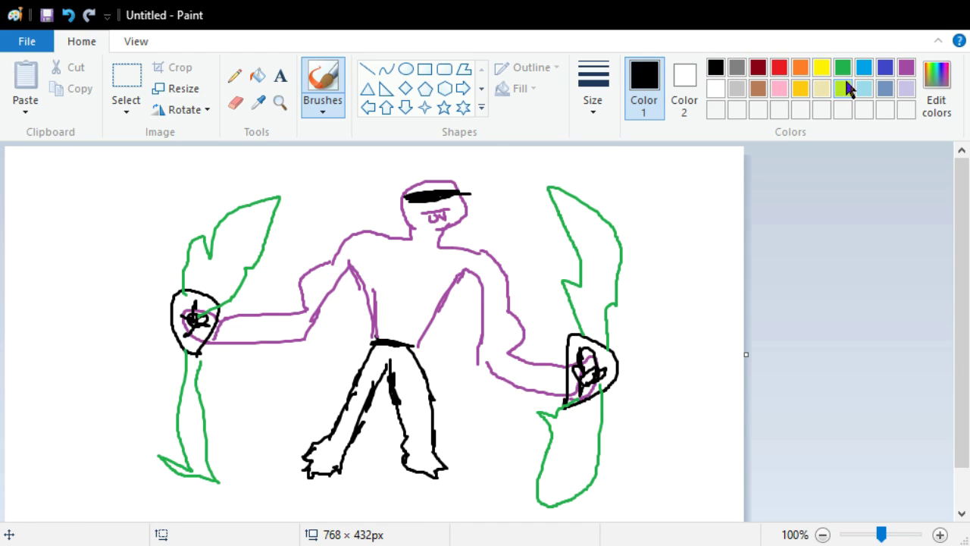
{"action": "left_click", "coordinate": [843, 89]}
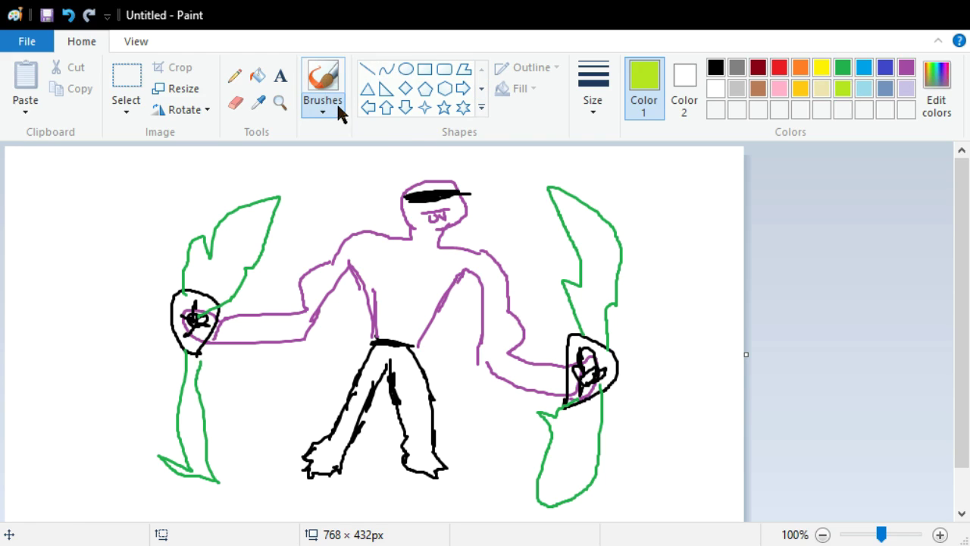
{"action": "left_click", "coordinate": [421, 201]}
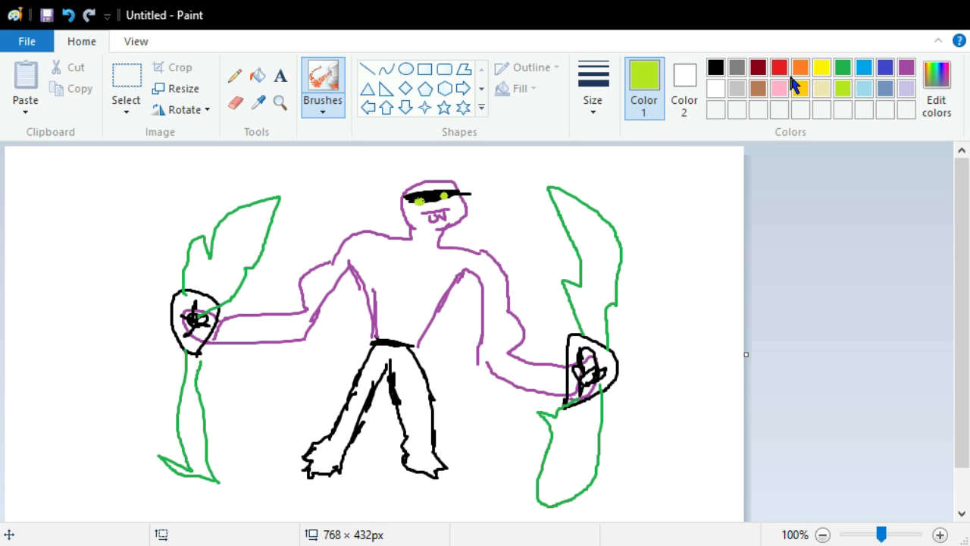
Draw two curved black horns growing outward from the top of the head with the regular brush
{"action": "left_click", "coordinate": [715, 68]}
{"action": "left_click", "coordinate": [328, 109]}
{"action": "left_click", "coordinate": [318, 144]}
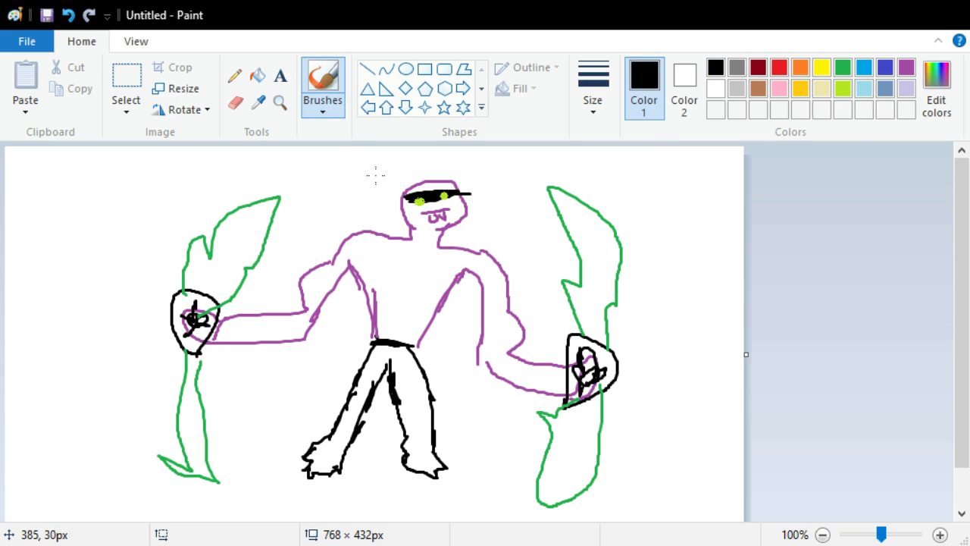
{"action": "mouse_move", "coordinate": [416, 182]}
{"action": "left_mouse_down"}
{"action": "mouse_move", "coordinate": [376, 185]}
{"action": "mouse_move", "coordinate": [383, 167]}
{"action": "left_mouse_up"}
{"action": "mouse_move", "coordinate": [444, 181]}
{"action": "left_mouse_down"}
{"action": "mouse_move", "coordinate": [489, 172]}
{"action": "mouse_move", "coordinate": [480, 154]}
{"action": "mouse_move", "coordinate": [452, 178]}
{"action": "left_mouse_up"}
{"action": "mouse_move", "coordinate": [380, 168]}
{"action": "left_mouse_down"}
{"action": "mouse_move", "coordinate": [380, 185]}
{"action": "mouse_move", "coordinate": [415, 185]}
{"action": "left_mouse_up"}
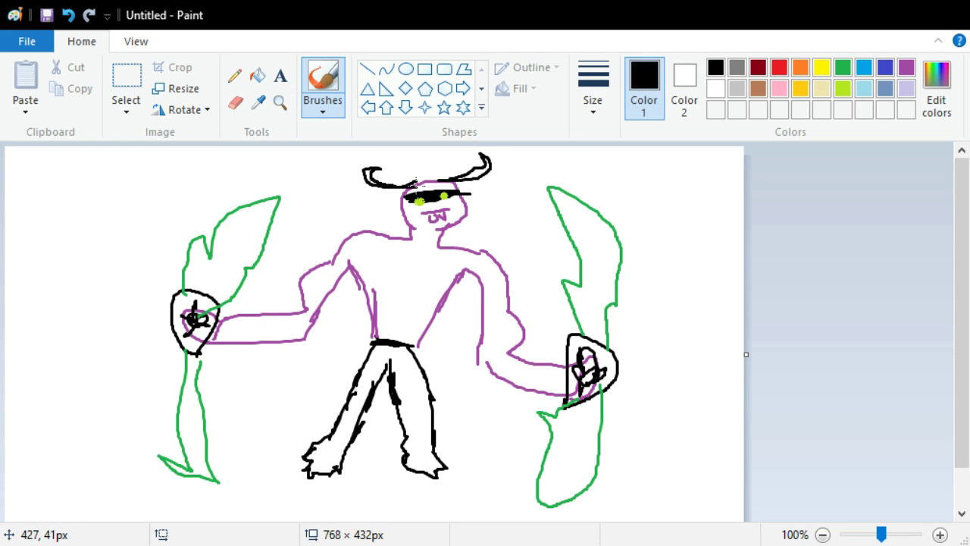
Paint curled green tattoos on both sides of the chest and along both shoulders with a thicker brush
{"action": "left_click", "coordinate": [843, 68]}
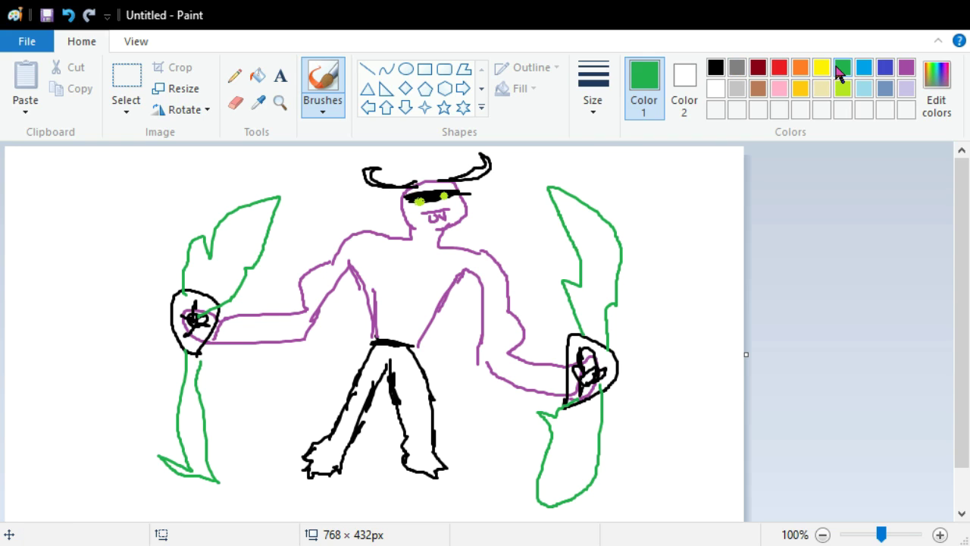
{"action": "left_click", "coordinate": [323, 112]}
{"action": "left_click", "coordinate": [333, 144]}
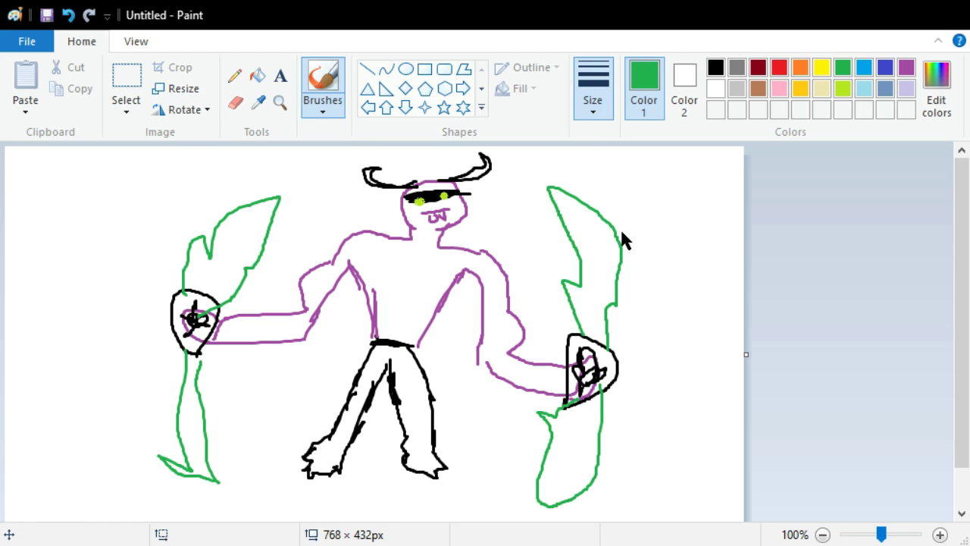
{"action": "mouse_move", "coordinate": [360, 284]}
{"action": "left_mouse_down"}
{"action": "mouse_move", "coordinate": [410, 290]}
{"action": "mouse_move", "coordinate": [416, 267]}
{"action": "mouse_move", "coordinate": [392, 268]}
{"action": "left_mouse_up"}
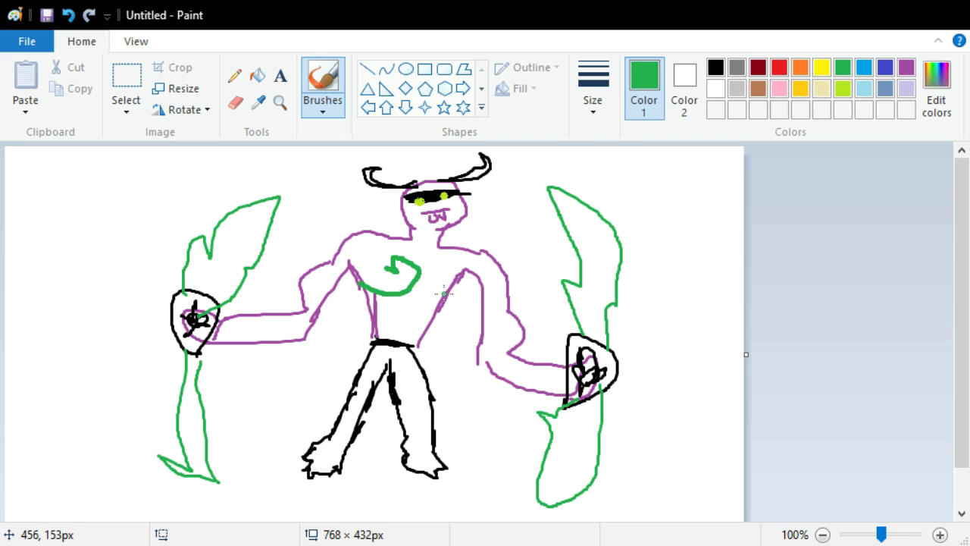
{"action": "mouse_move", "coordinate": [447, 290]}
{"action": "left_mouse_down"}
{"action": "mouse_move", "coordinate": [415, 289]}
{"action": "mouse_move", "coordinate": [446, 273]}
{"action": "mouse_move", "coordinate": [428, 279]}
{"action": "mouse_move", "coordinate": [443, 288]}
{"action": "left_mouse_up"}
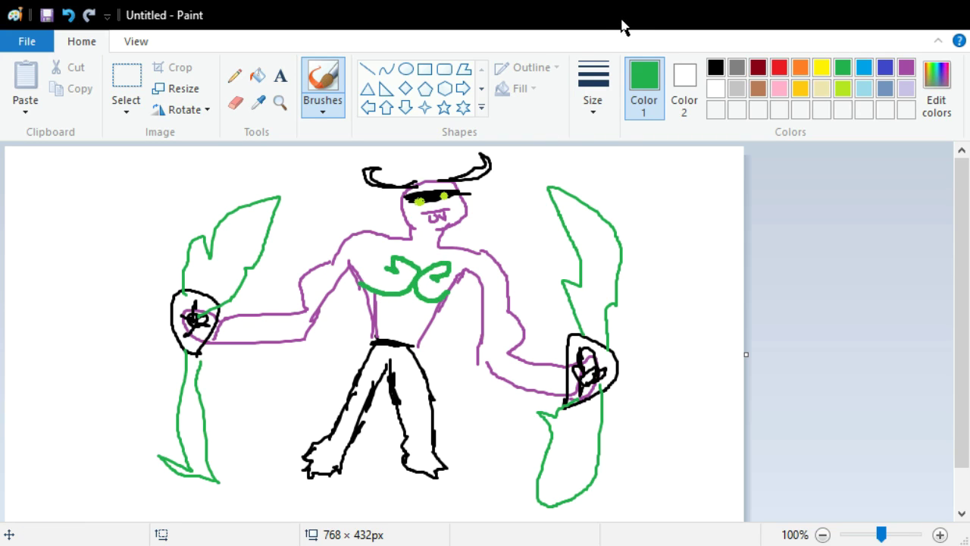
{"action": "mouse_move", "coordinate": [364, 236]}
{"action": "left_mouse_down"}
{"action": "mouse_move", "coordinate": [359, 261]}
{"action": "mouse_move", "coordinate": [343, 241]}
{"action": "left_mouse_up"}
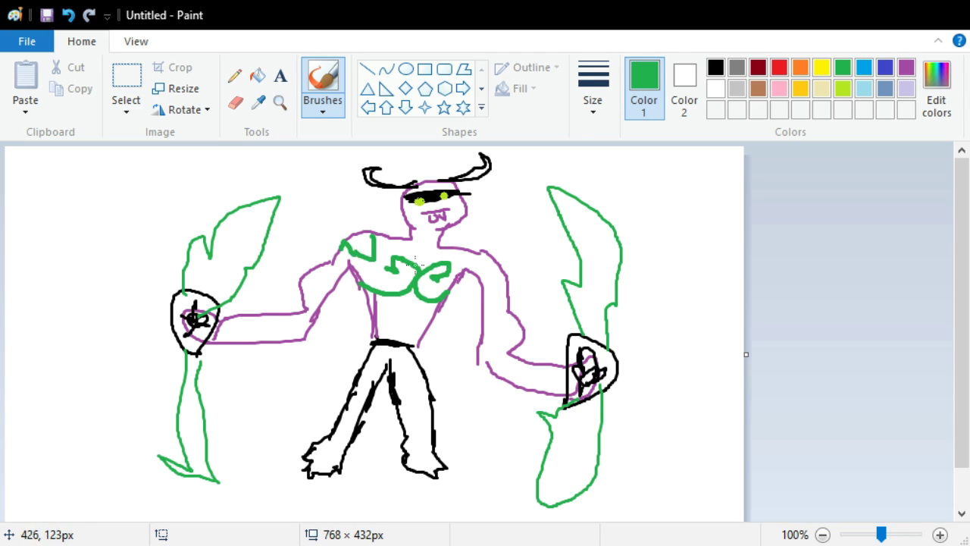
{"action": "left_click_drag", "start_coordinate": [459, 260], "coordinate": [489, 267]}
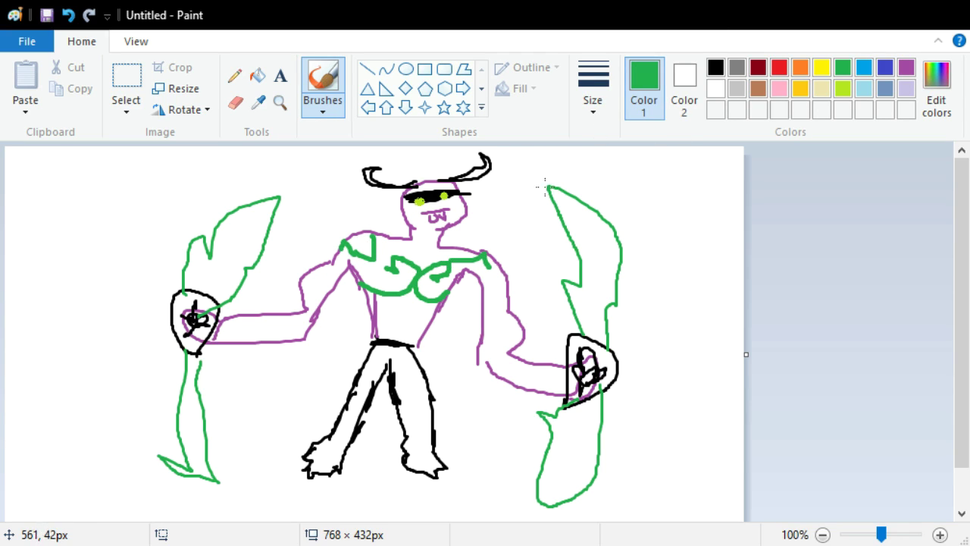
Touch up the mouth in purple and draw thin lime green zigzag lines along both arms
{"action": "left_click", "coordinate": [906, 70]}
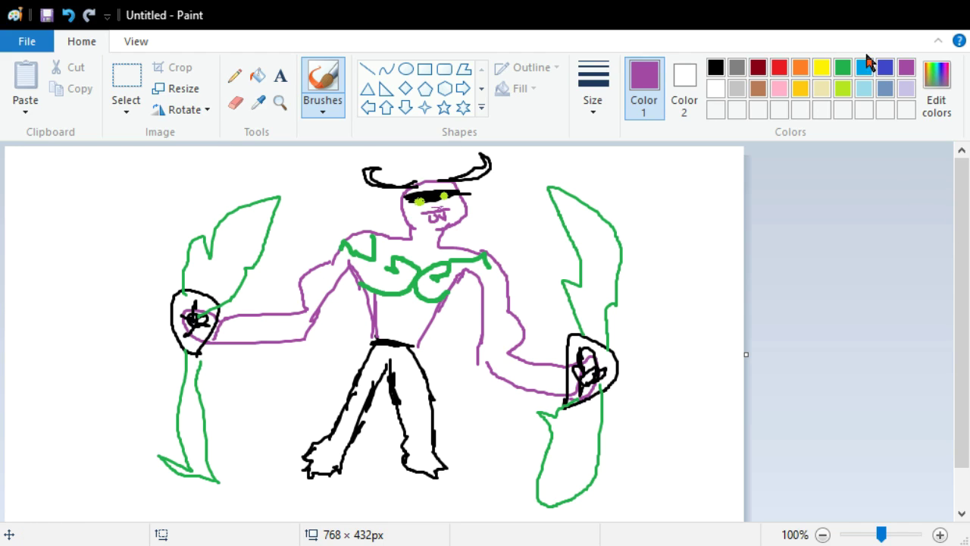
{"action": "left_click", "coordinate": [846, 89]}
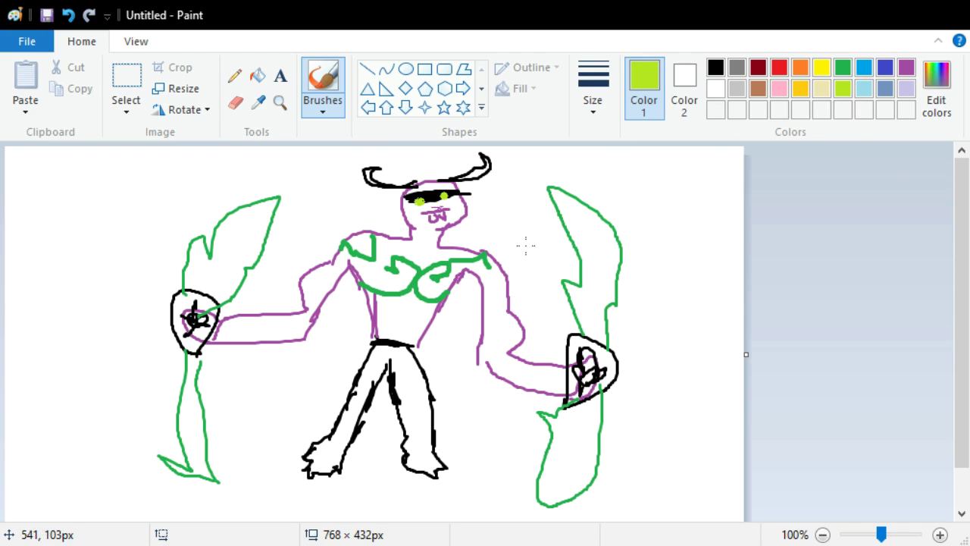
{"action": "mouse_move", "coordinate": [490, 279]}
{"action": "left_mouse_down"}
{"action": "mouse_move", "coordinate": [510, 332]}
{"action": "mouse_move", "coordinate": [529, 339]}
{"action": "mouse_move", "coordinate": [517, 355]}
{"action": "mouse_move", "coordinate": [468, 303]}
{"action": "left_mouse_up"}
{"action": "mouse_move", "coordinate": [213, 365]}
{"action": "left_mouse_down"}
{"action": "mouse_move", "coordinate": [317, 277]}
{"action": "mouse_move", "coordinate": [341, 278]}
{"action": "mouse_move", "coordinate": [331, 242]}
{"action": "left_mouse_up"}
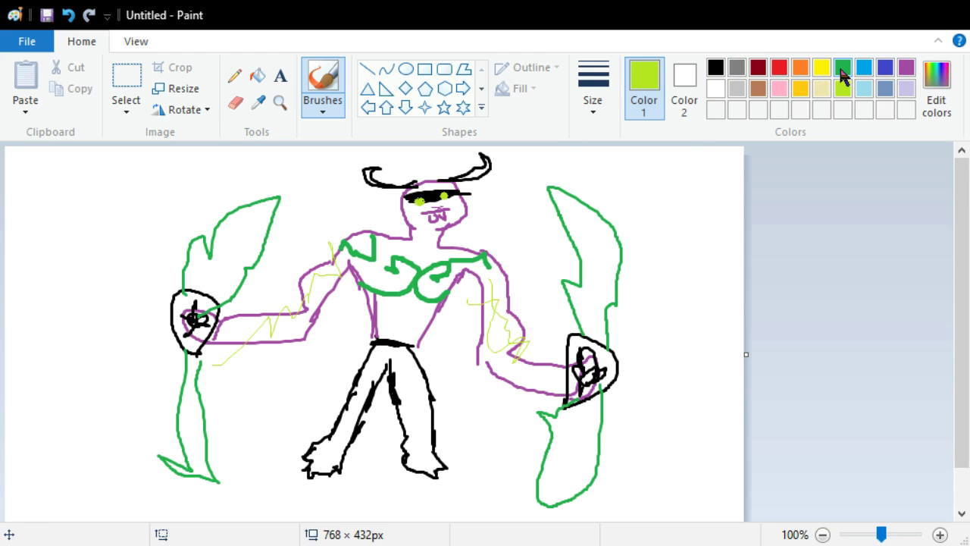
{"action": "left_click", "coordinate": [715, 68]}
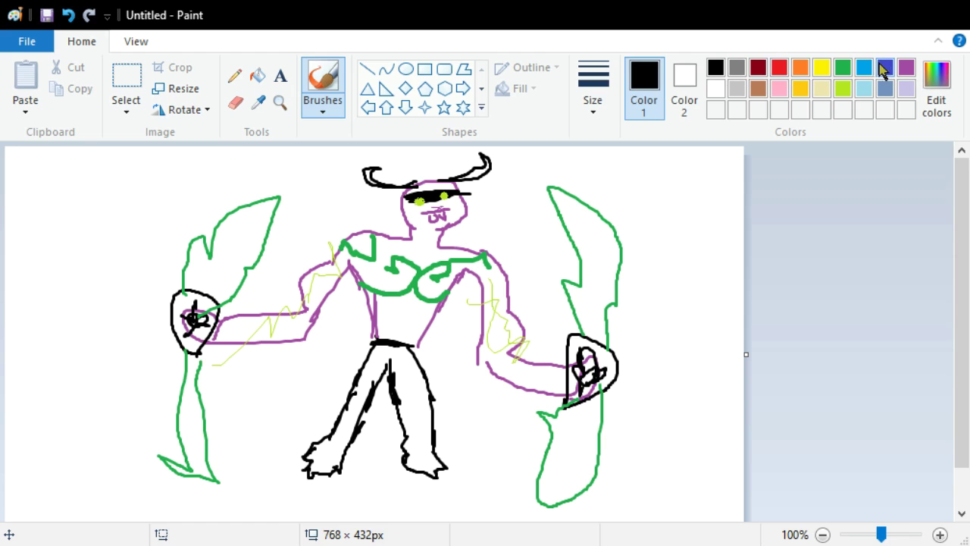
{"action": "left_click", "coordinate": [907, 68]}
{"action": "left_click", "coordinate": [885, 68]}
{"action": "left_click", "coordinate": [820, 68]}
Paint a solid grey loincloth tapering down from the waist between the legs, using a thicker brush
{"action": "left_click", "coordinate": [738, 70]}
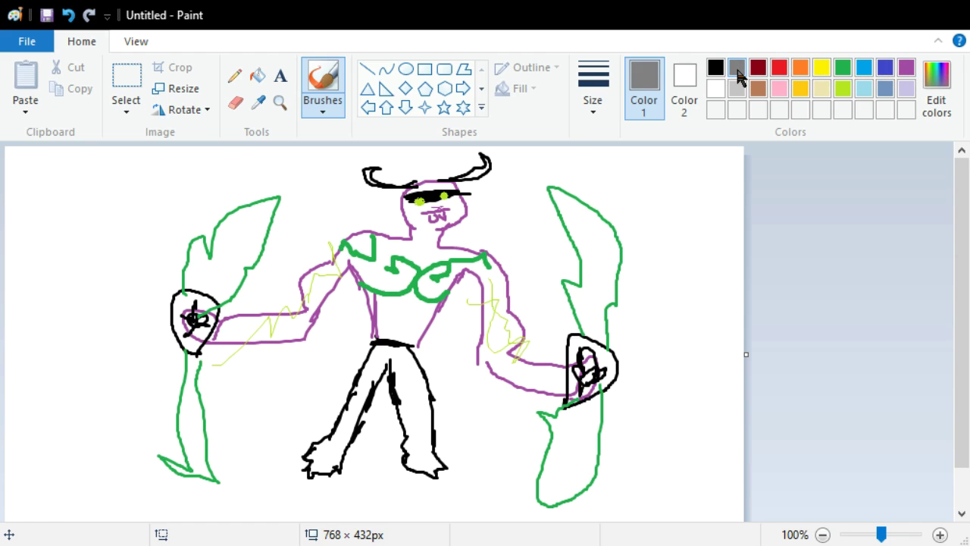
{"action": "left_click", "coordinate": [595, 98]}
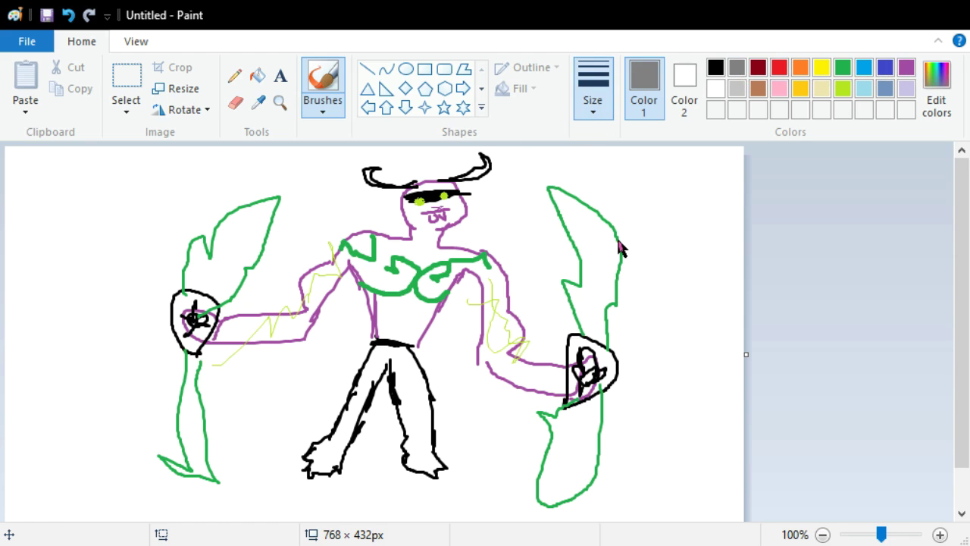
{"action": "left_click", "coordinate": [619, 220]}
{"action": "mouse_move", "coordinate": [395, 345]}
{"action": "left_mouse_down"}
{"action": "mouse_move", "coordinate": [389, 380]}
{"action": "mouse_move", "coordinate": [411, 337]}
{"action": "mouse_move", "coordinate": [378, 343]}
{"action": "mouse_move", "coordinate": [406, 356]}
{"action": "mouse_move", "coordinate": [389, 356]}
{"action": "mouse_move", "coordinate": [386, 388]}
{"action": "mouse_move", "coordinate": [395, 362]}
{"action": "left_mouse_up"}
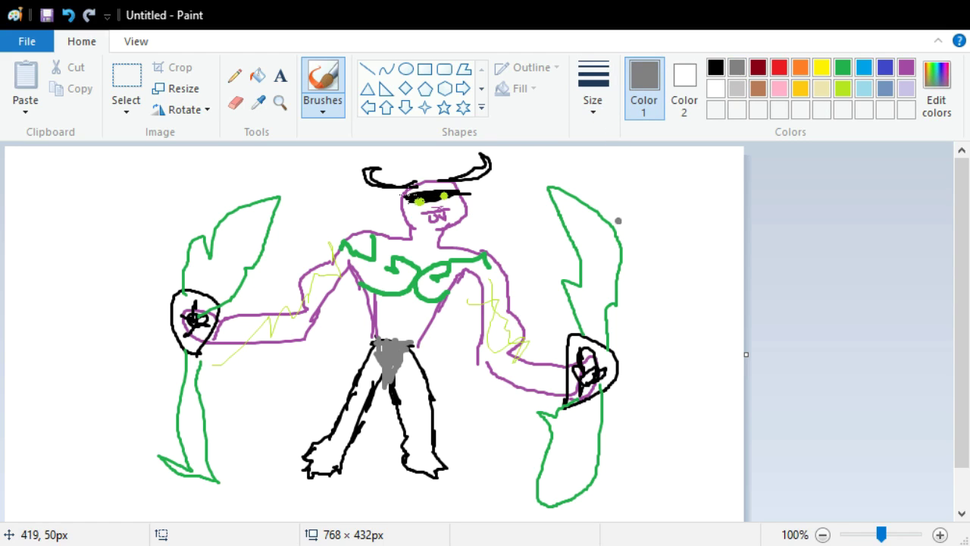
Outline a grey lock of hair beside the left edge of the face and fill both legs with solid black
{"action": "left_click_drag", "start_coordinate": [397, 203], "coordinate": [392, 217]}
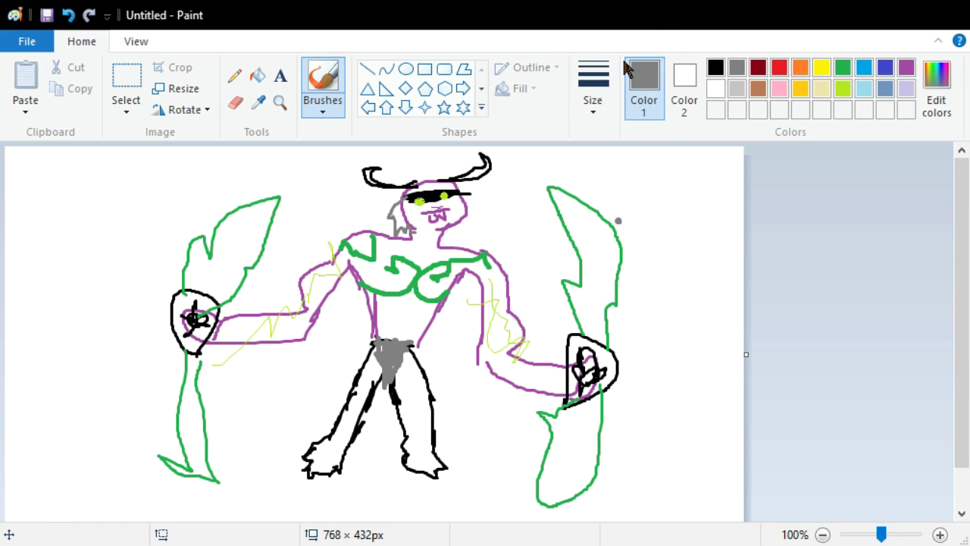
{"action": "left_click", "coordinate": [715, 67]}
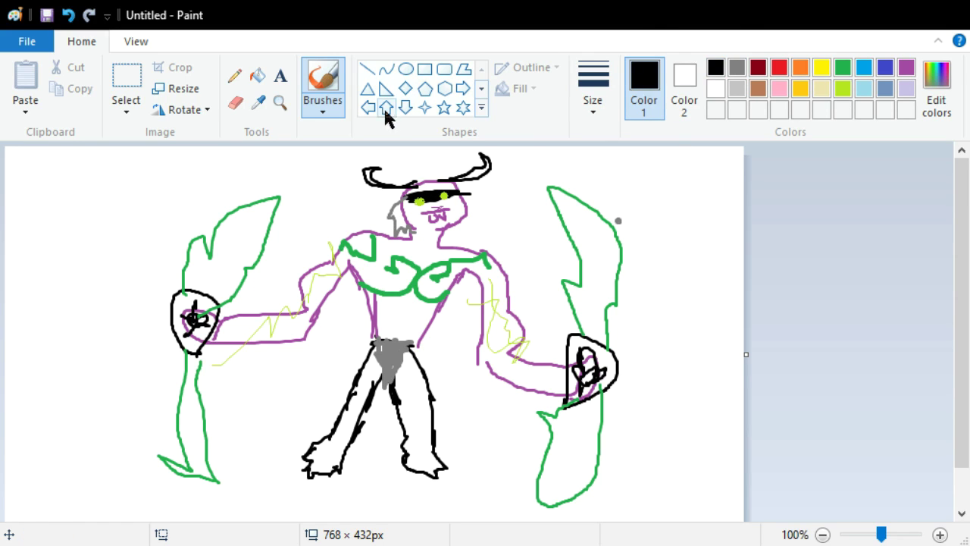
{"action": "left_click", "coordinate": [257, 76]}
{"action": "left_click", "coordinate": [429, 398]}
{"action": "left_click", "coordinate": [362, 388]}
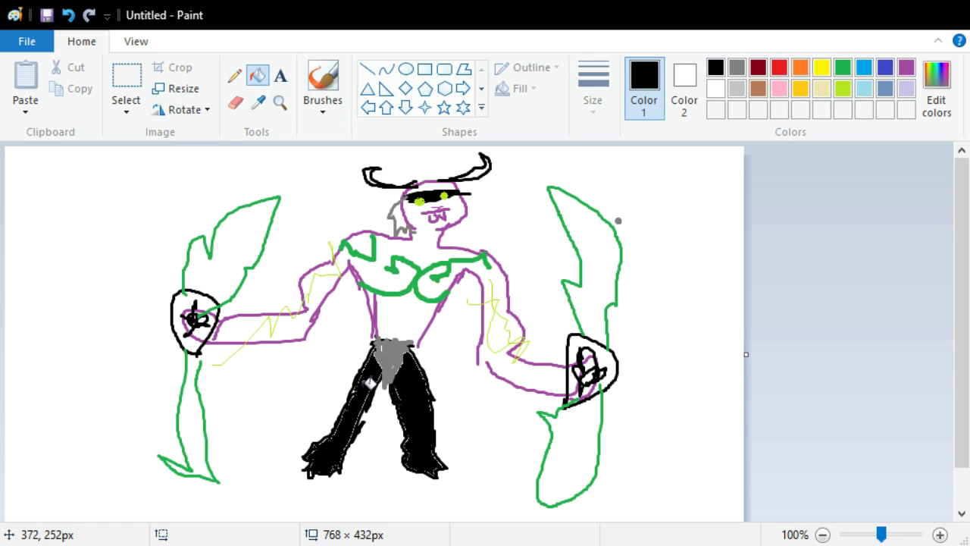
{"action": "left_click", "coordinate": [906, 68]}
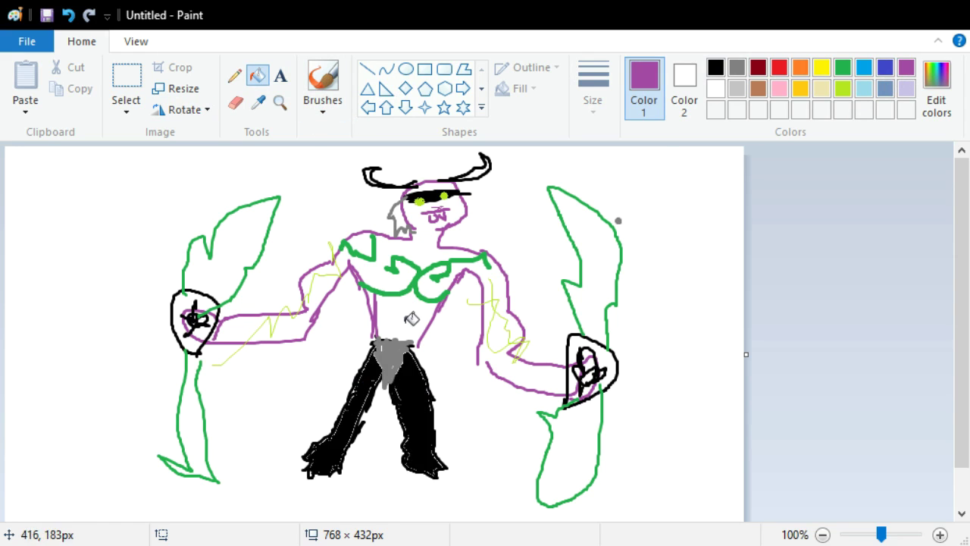
{"action": "left_click", "coordinate": [320, 263]}
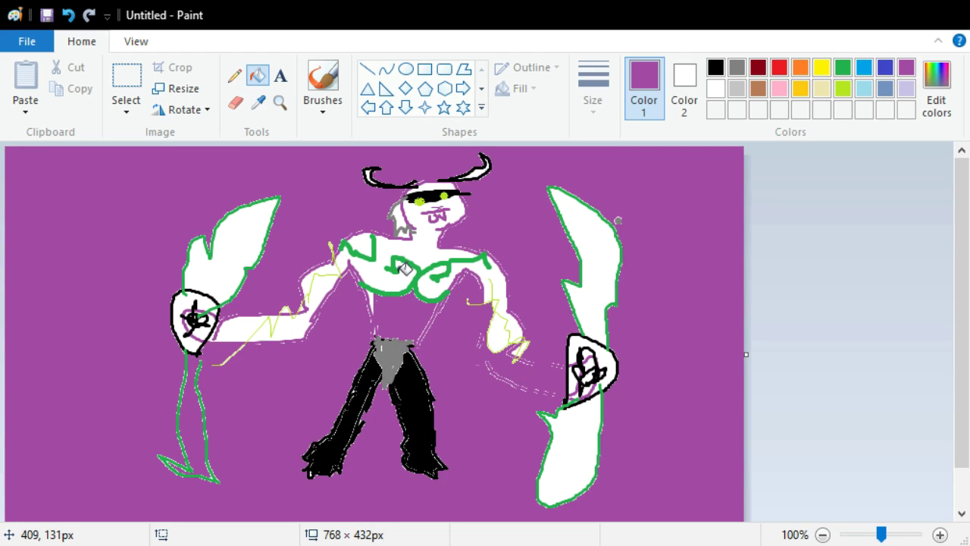
{"action": "left_click", "coordinate": [386, 272]}
{"action": "left_click", "coordinate": [485, 270]}
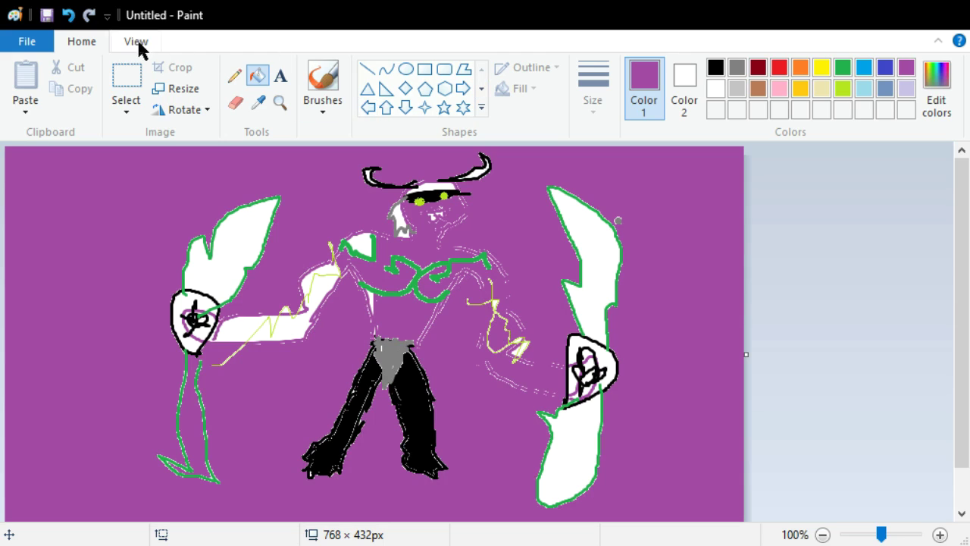
{"action": "left_click", "coordinate": [68, 15]}
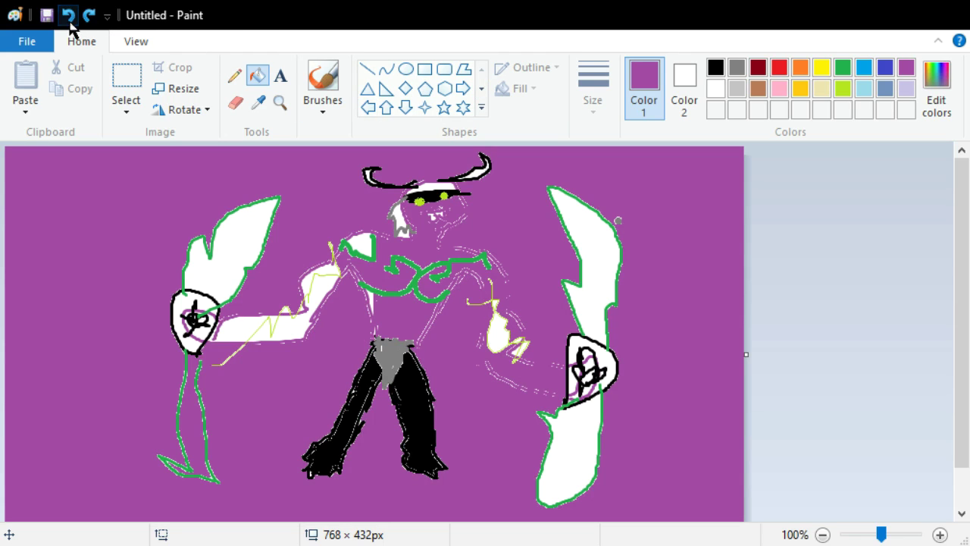
{"action": "left_click", "coordinate": [67, 16]}
{"action": "left_click", "coordinate": [67, 16]}
{"action": "left_click", "coordinate": [68, 15]}
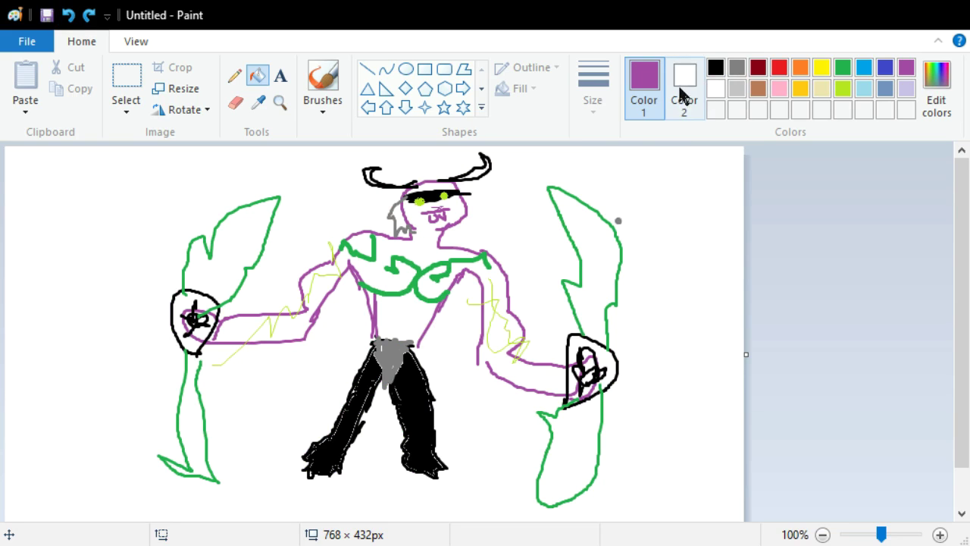
Close the gap in the purple outline at the waist with the brush and fill the torso, chest and face with purple
{"action": "left_click", "coordinate": [322, 92]}
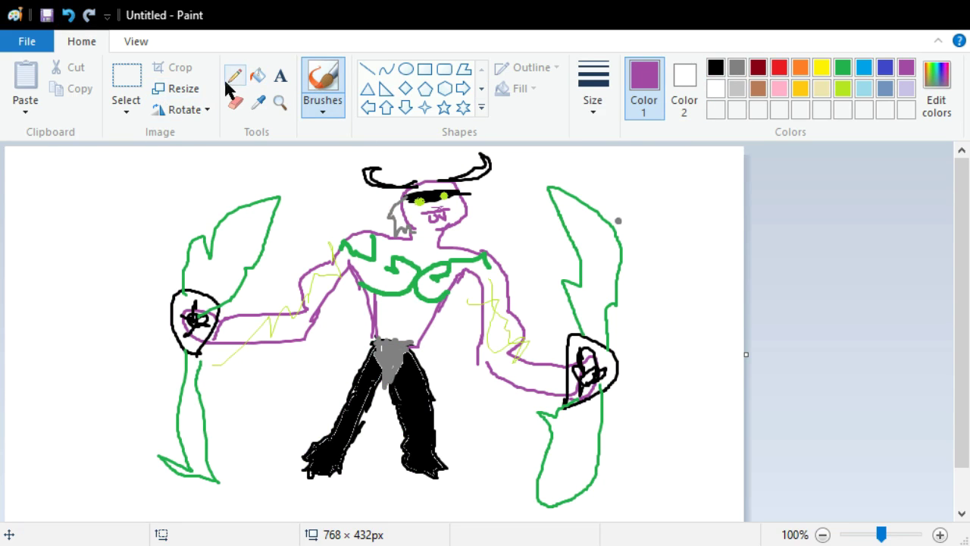
{"action": "left_click", "coordinate": [258, 75]}
{"action": "left_click", "coordinate": [427, 297]}
{"action": "left_click", "coordinate": [397, 273]}
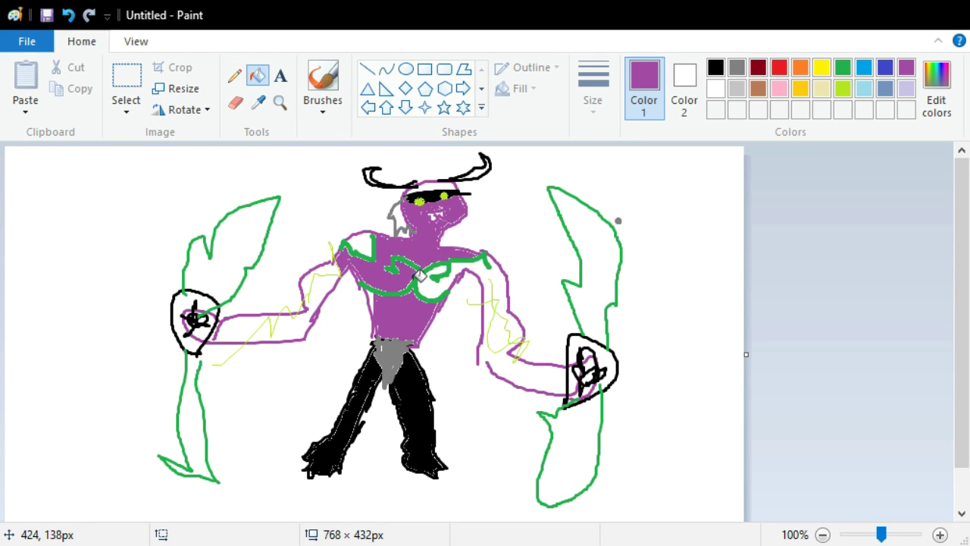
{"action": "left_click", "coordinate": [442, 279]}
Fill both arms with purple, closing the gap in the outline at the elbow of the figure's right-hand-side arm
{"action": "left_click", "coordinate": [506, 332]}
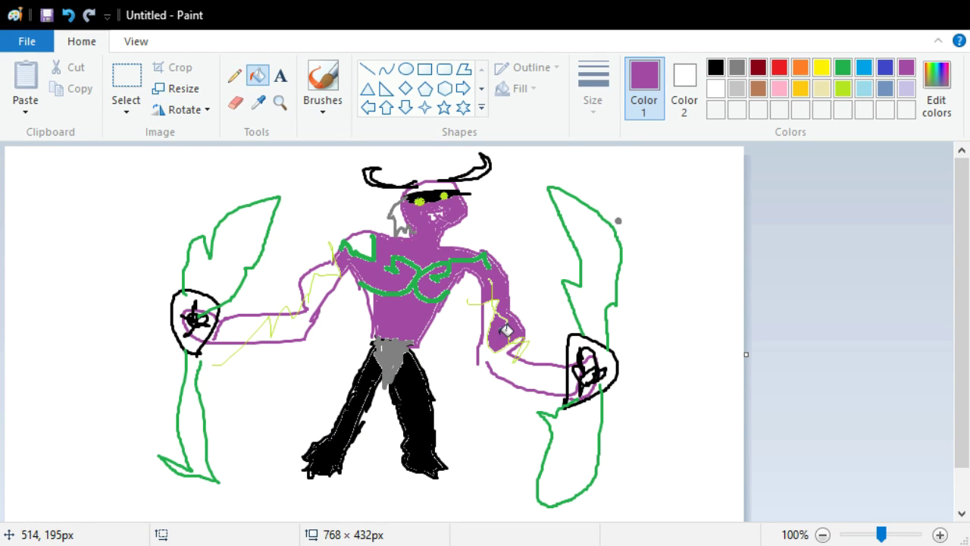
{"action": "left_click", "coordinate": [553, 365]}
{"action": "left_click", "coordinate": [68, 15]}
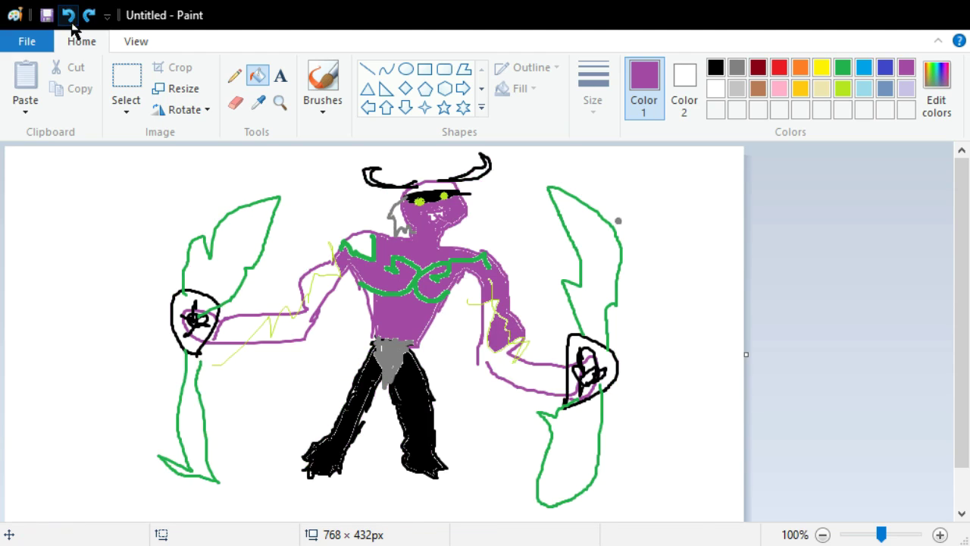
{"action": "left_click", "coordinate": [323, 83]}
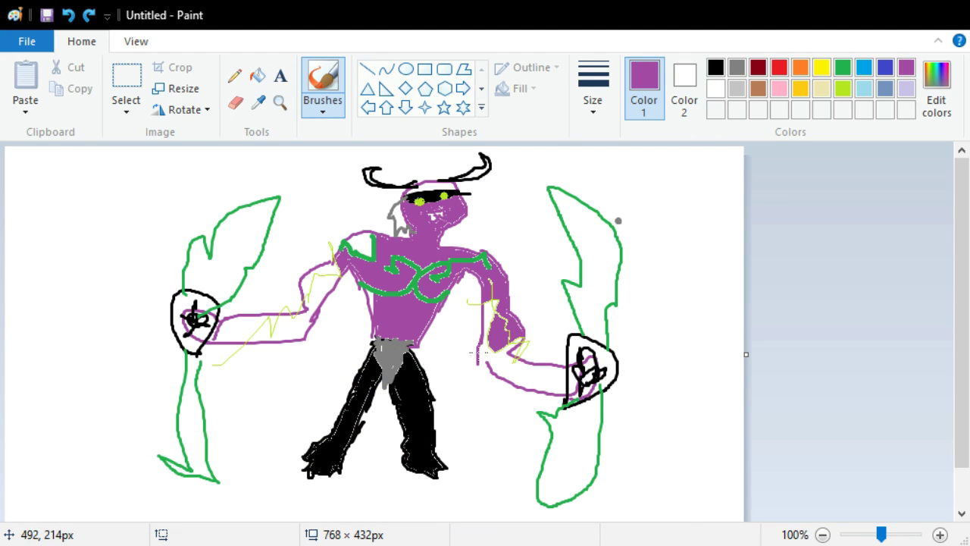
{"action": "left_click", "coordinate": [258, 75]}
{"action": "left_click", "coordinate": [488, 315]}
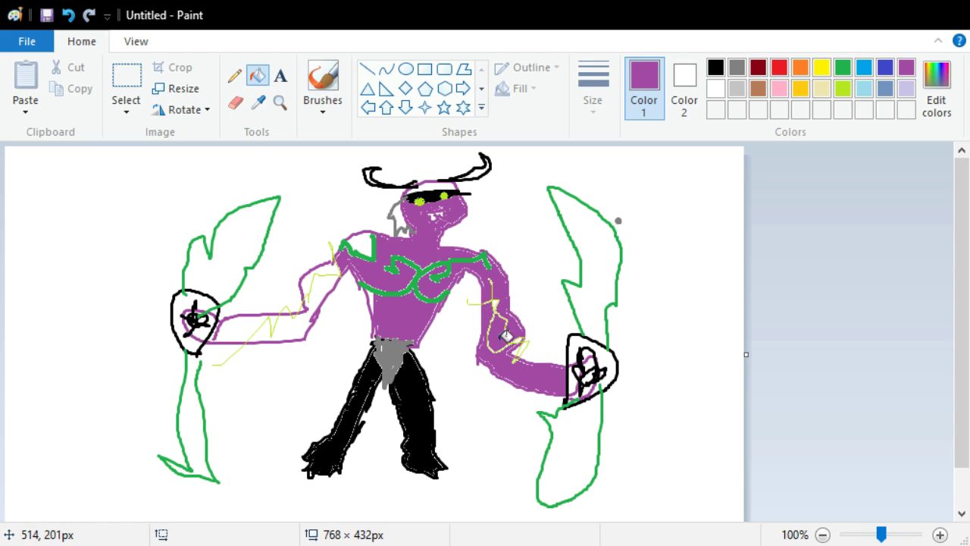
{"action": "left_click", "coordinate": [297, 326]}
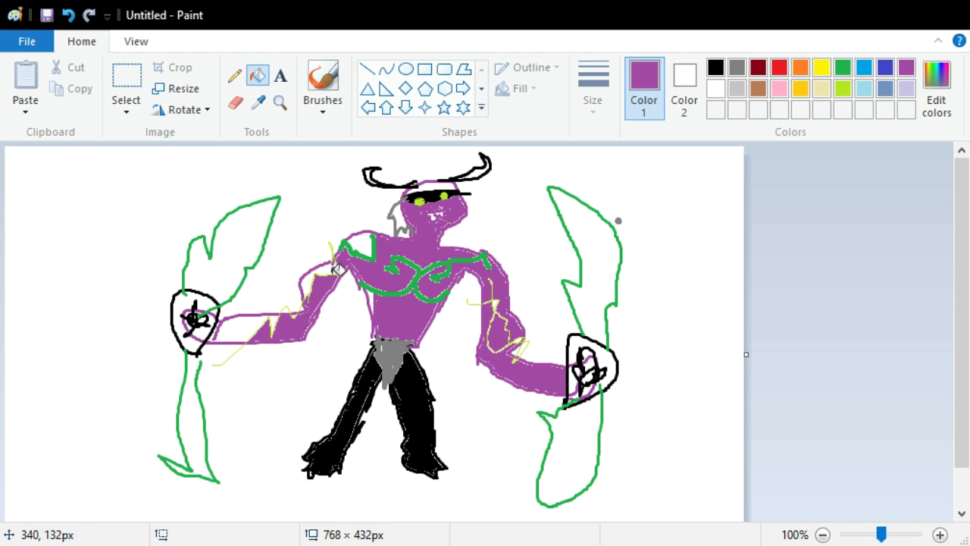
{"action": "left_click", "coordinate": [249, 322]}
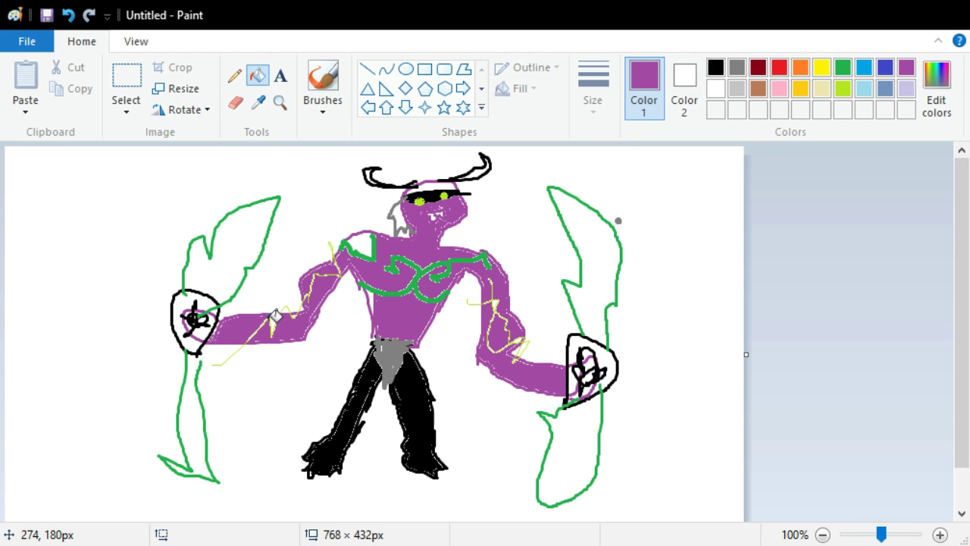
Fill both blades of the right glaive and the upper blade of the left glaive with lime green
{"action": "left_click", "coordinate": [846, 92]}
{"action": "left_click", "coordinate": [603, 250]}
{"action": "left_click", "coordinate": [596, 439]}
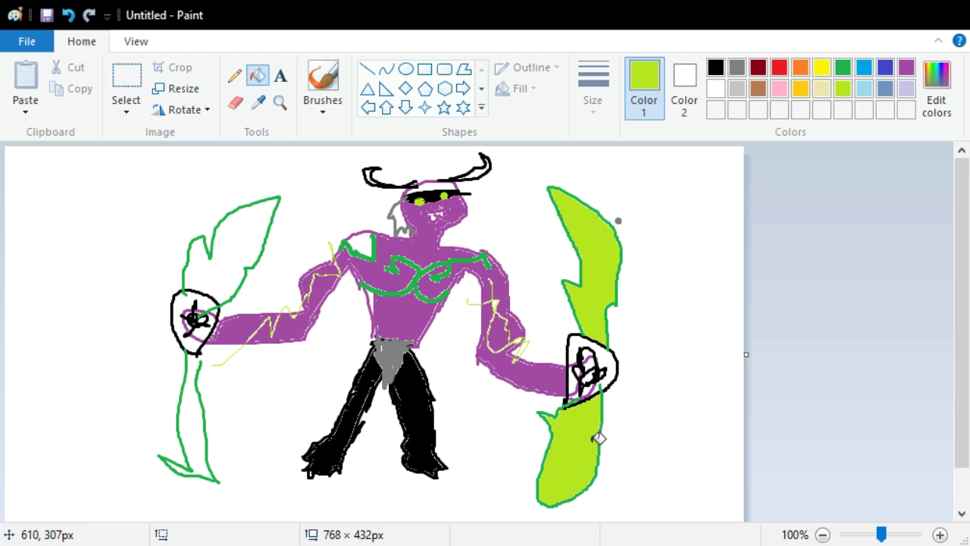
{"action": "left_click", "coordinate": [244, 259]}
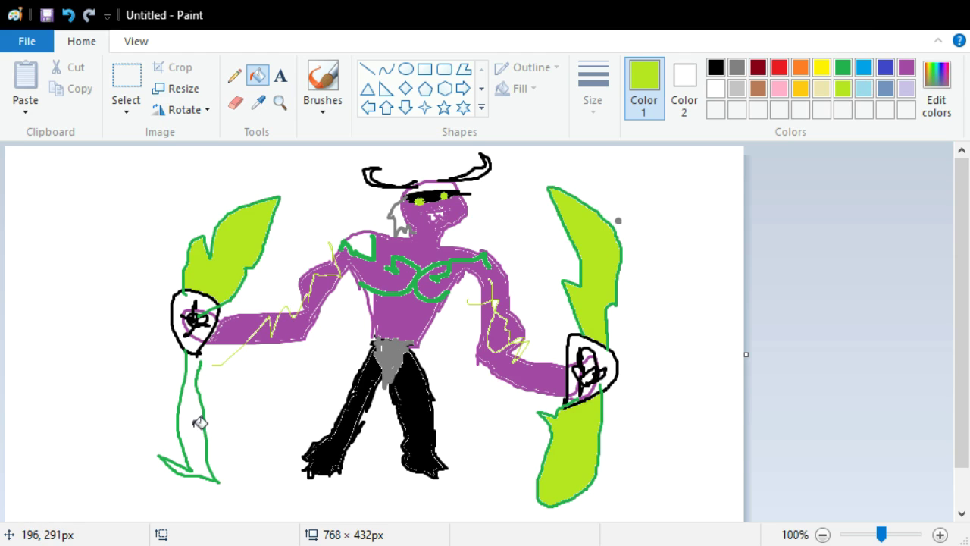
Close the gap at the top of the left glaive's lower blade with a lime brush dab and fill that blade lime green
{"action": "left_click", "coordinate": [200, 420]}
{"action": "left_click", "coordinate": [69, 21]}
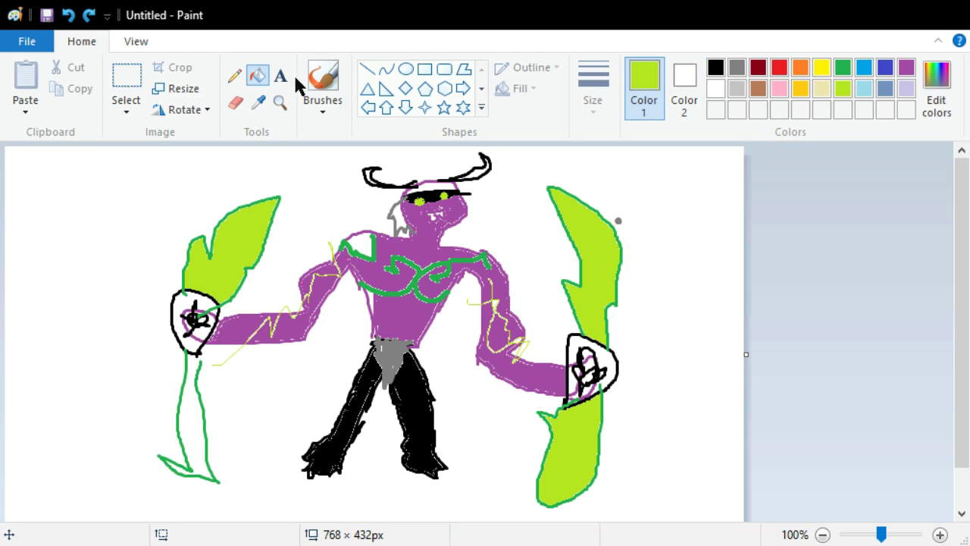
{"action": "left_click", "coordinate": [323, 82]}
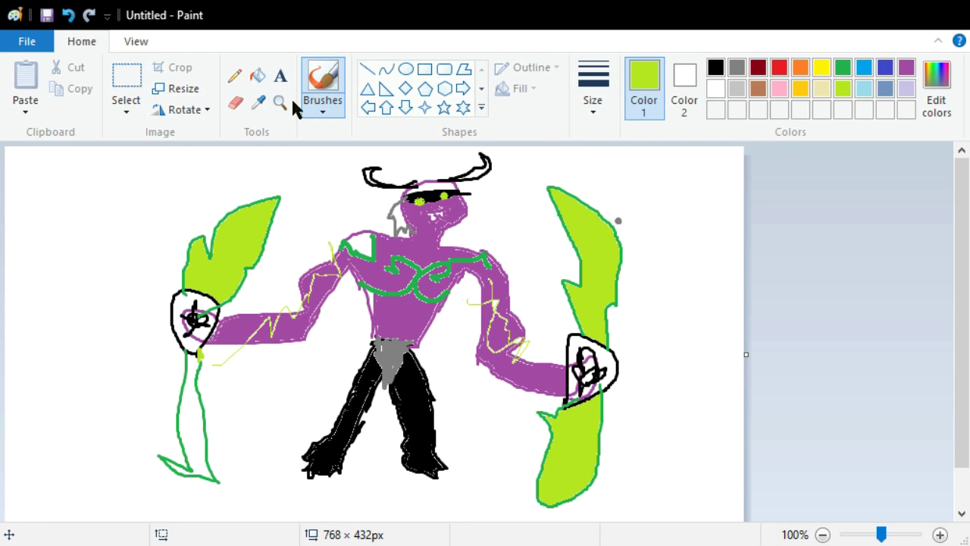
{"action": "left_click", "coordinate": [258, 75]}
{"action": "left_click", "coordinate": [195, 427]}
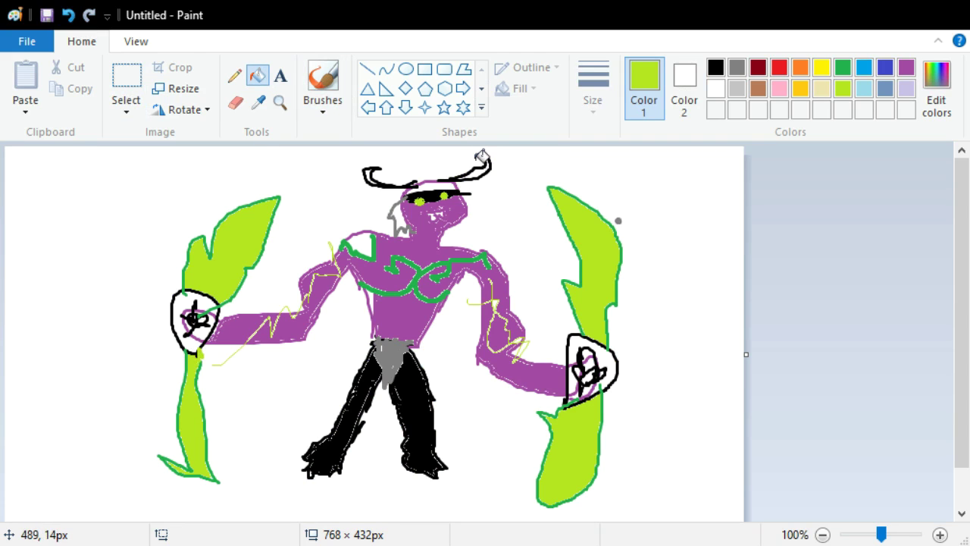
Fill the white areas inside the round hand guards of both glaives with black
{"action": "left_click", "coordinate": [716, 66]}
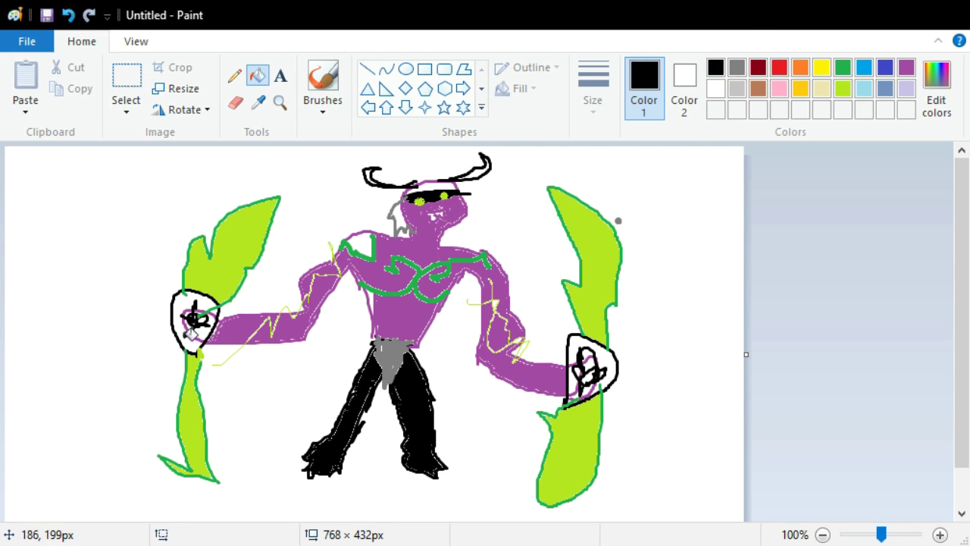
{"action": "left_click", "coordinate": [199, 299]}
{"action": "left_click", "coordinate": [608, 357]}
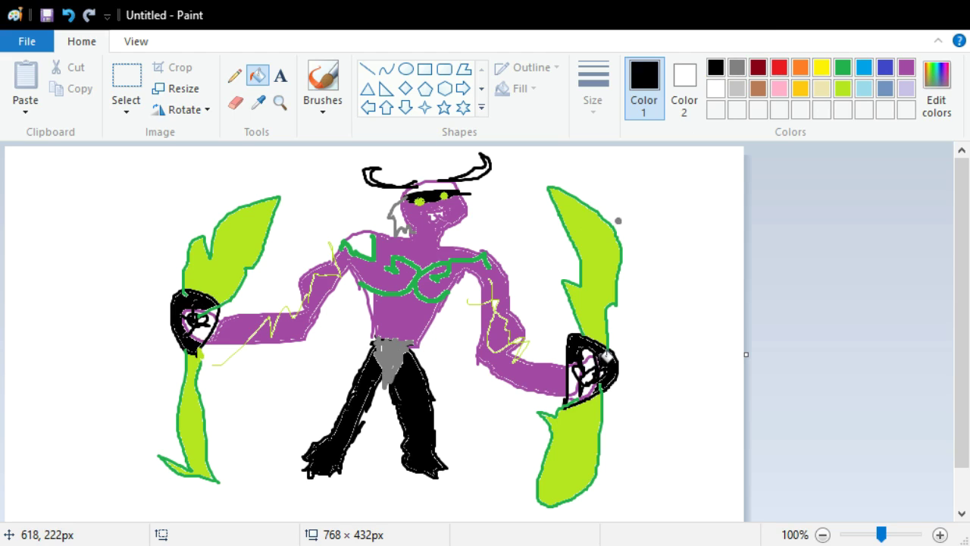
{"action": "left_click", "coordinate": [580, 379]}
{"action": "left_click", "coordinate": [215, 326]}
{"action": "left_click", "coordinate": [216, 323]}
Fill small white spots in the centres of both glaive hand guards with yellow
{"action": "left_click", "coordinate": [821, 68]}
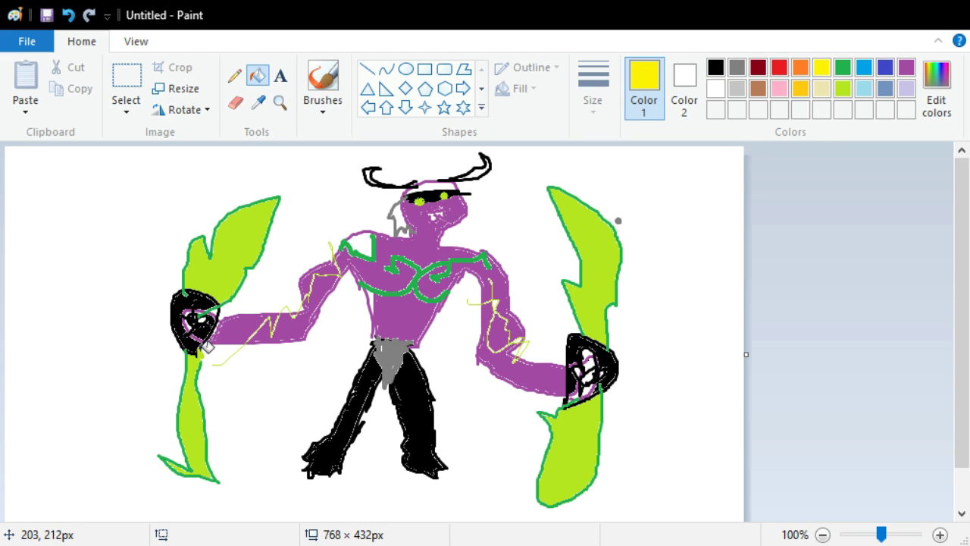
{"action": "left_click", "coordinate": [214, 311]}
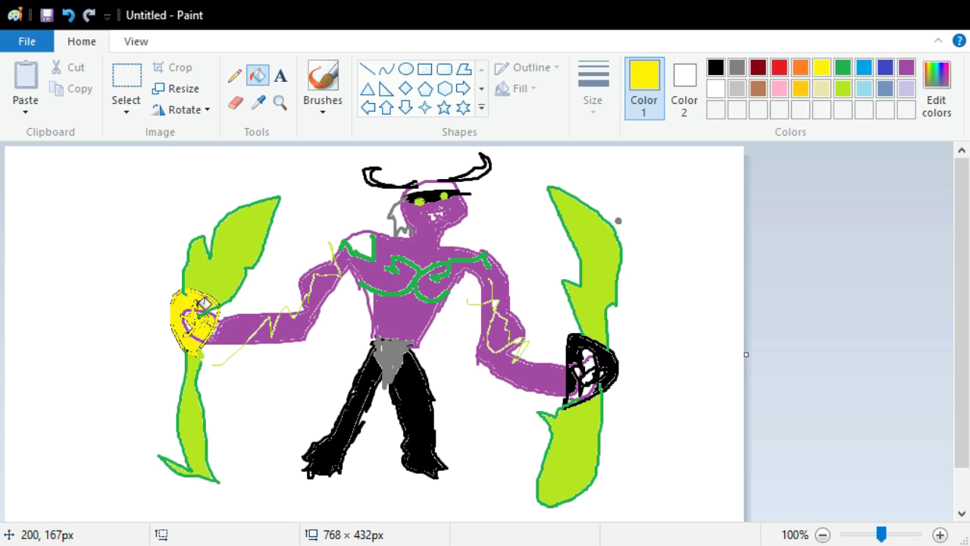
{"action": "left_click", "coordinate": [68, 14]}
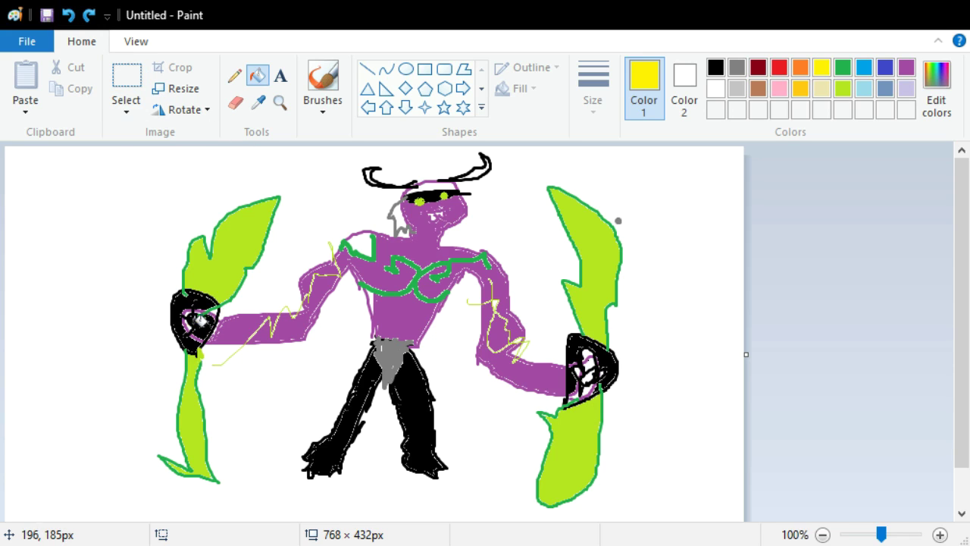
{"action": "left_click", "coordinate": [199, 322]}
{"action": "left_click", "coordinate": [69, 16]}
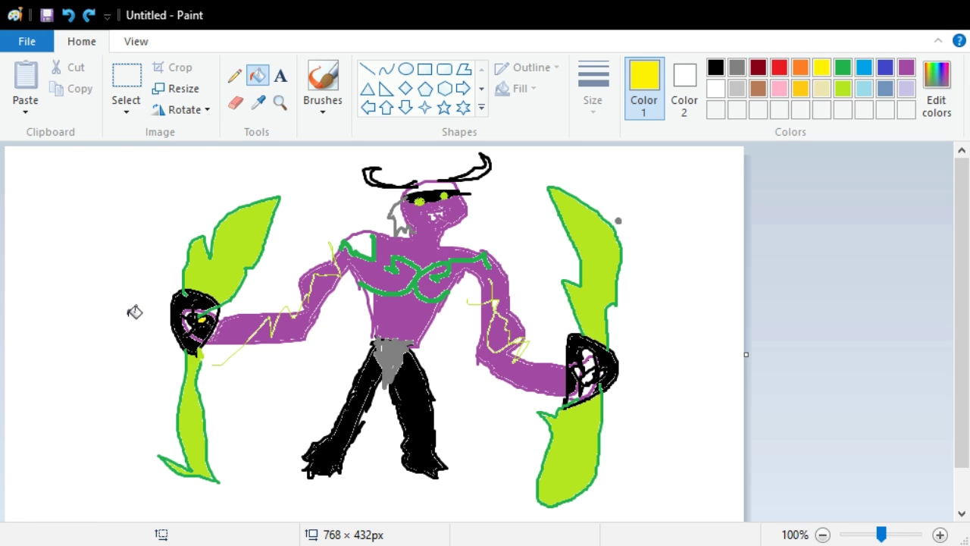
{"action": "left_click", "coordinate": [195, 320]}
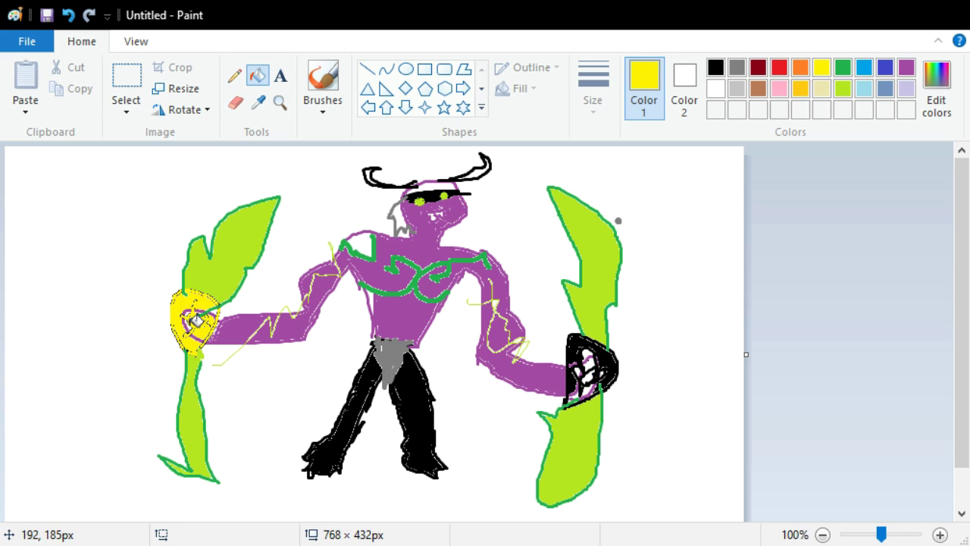
{"action": "left_click", "coordinate": [70, 14]}
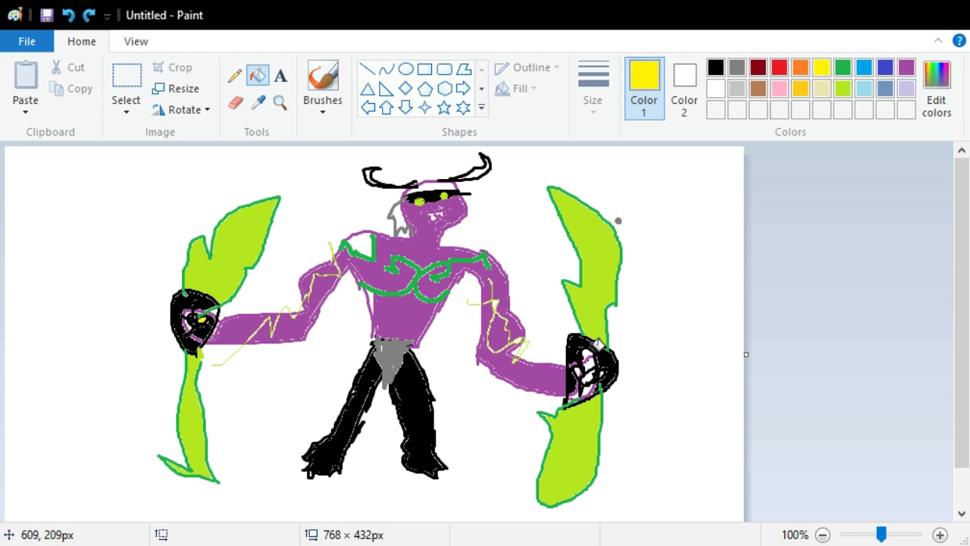
{"action": "left_click", "coordinate": [591, 363]}
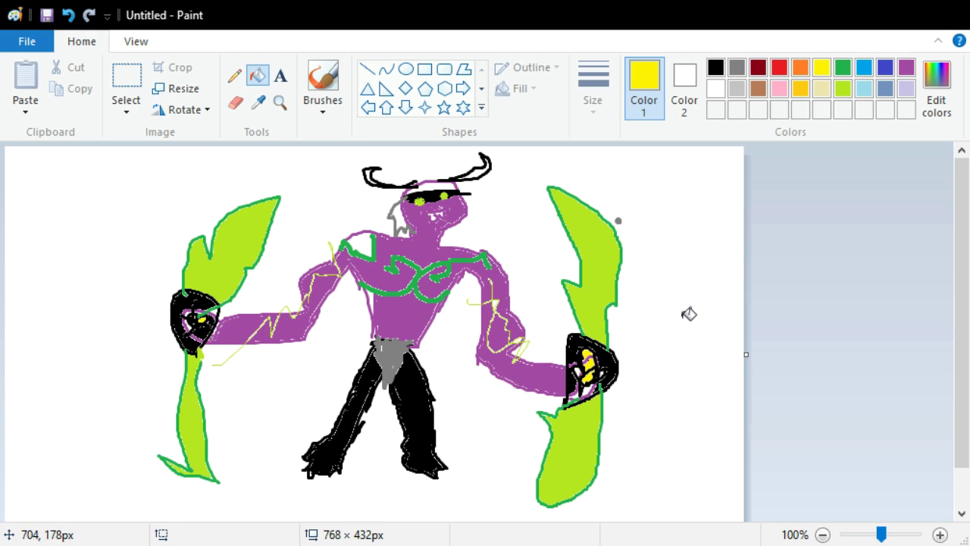
Fill the remaining white areas of the figure: shoulder and forehead in purple, hair in grey and horns in black
{"action": "left_click", "coordinate": [907, 68]}
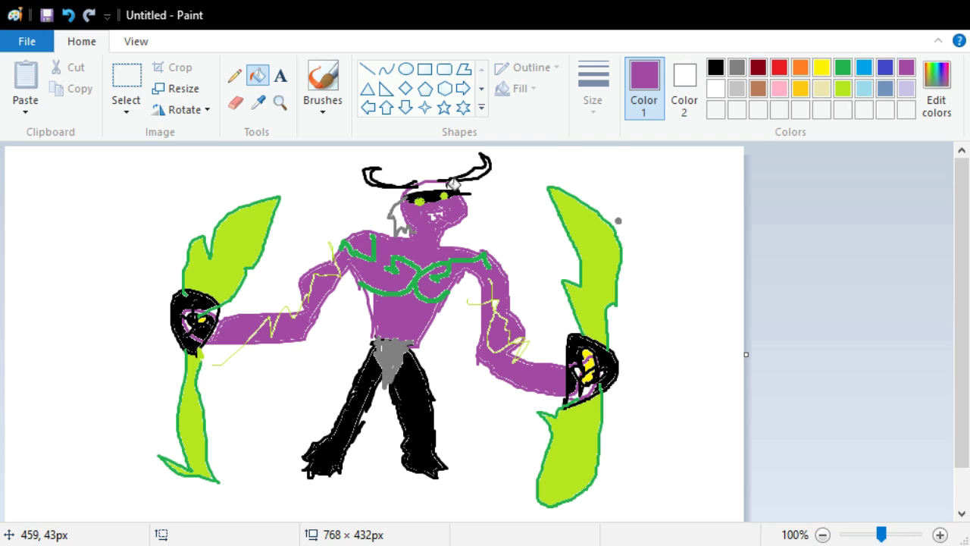
{"action": "left_click", "coordinate": [746, 67]}
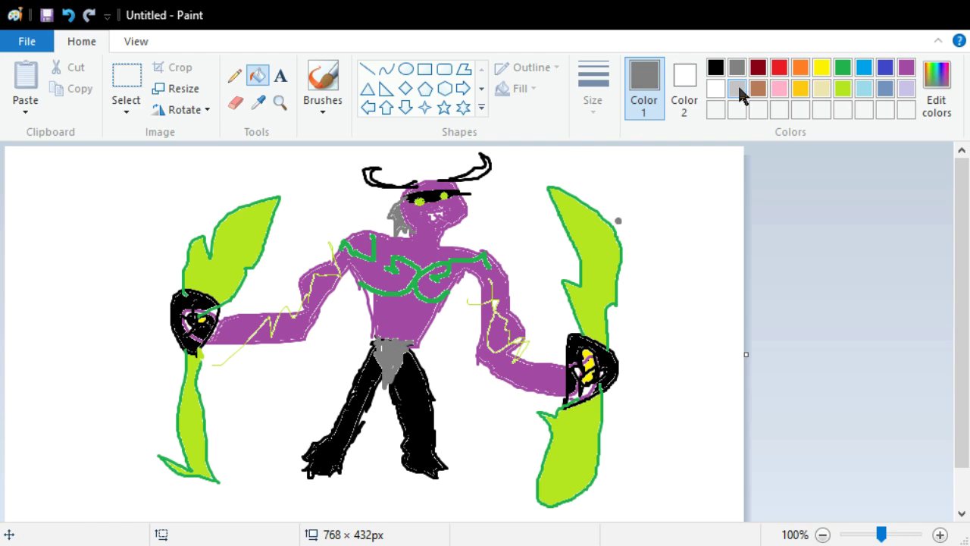
{"action": "left_click", "coordinate": [715, 70]}
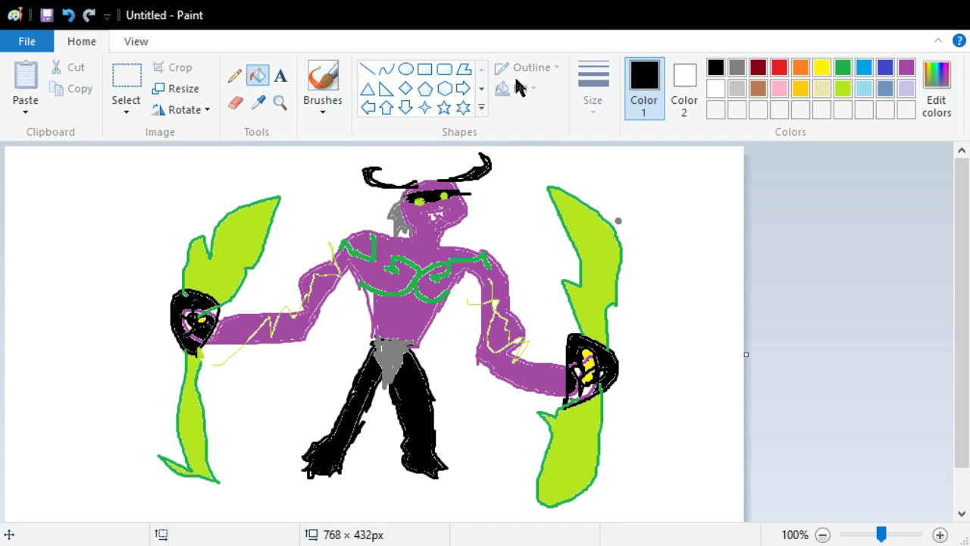
Outline two large wings with the black brush, spreading from both shoulders behind the glaives, with jagged lower edges
{"action": "left_click", "coordinate": [323, 83]}
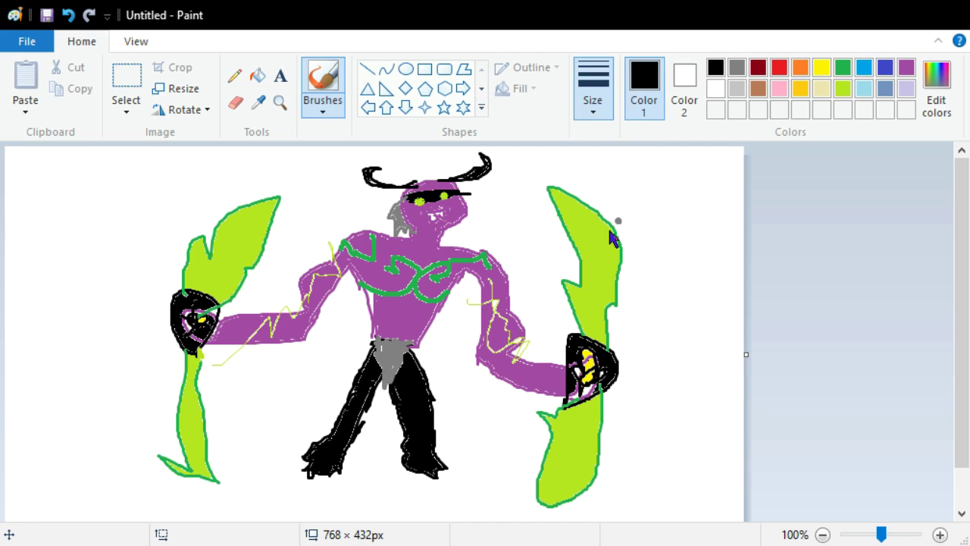
{"action": "left_click_drag", "start_coordinate": [465, 250], "coordinate": [502, 225]}
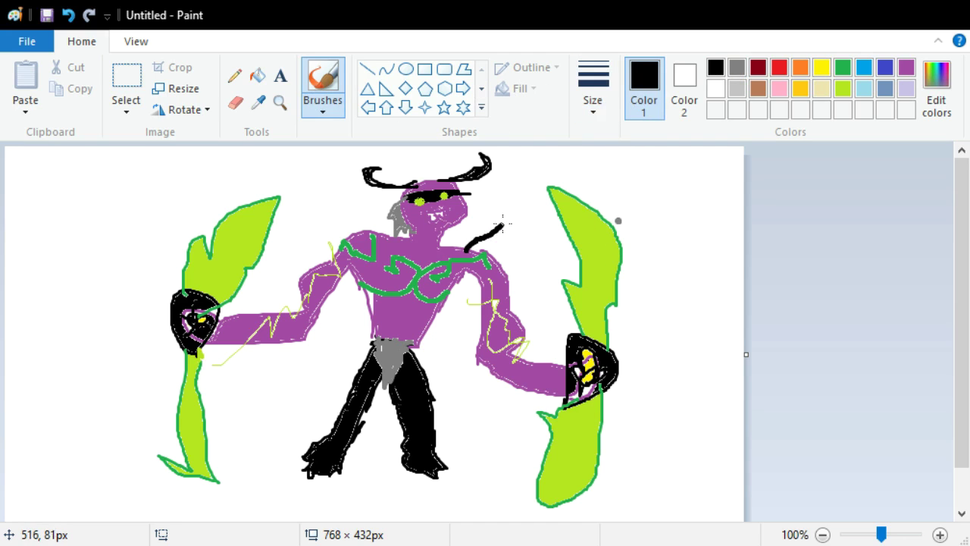
{"action": "mouse_move", "coordinate": [388, 239]}
{"action": "left_mouse_down"}
{"action": "mouse_move", "coordinate": [346, 198]}
{"action": "mouse_move", "coordinate": [348, 208]}
{"action": "mouse_move", "coordinate": [277, 157]}
{"action": "mouse_move", "coordinate": [55, 177]}
{"action": "mouse_move", "coordinate": [30, 346]}
{"action": "mouse_move", "coordinate": [63, 273]}
{"action": "mouse_move", "coordinate": [90, 309]}
{"action": "mouse_move", "coordinate": [122, 275]}
{"action": "mouse_move", "coordinate": [150, 288]}
{"action": "left_mouse_up"}
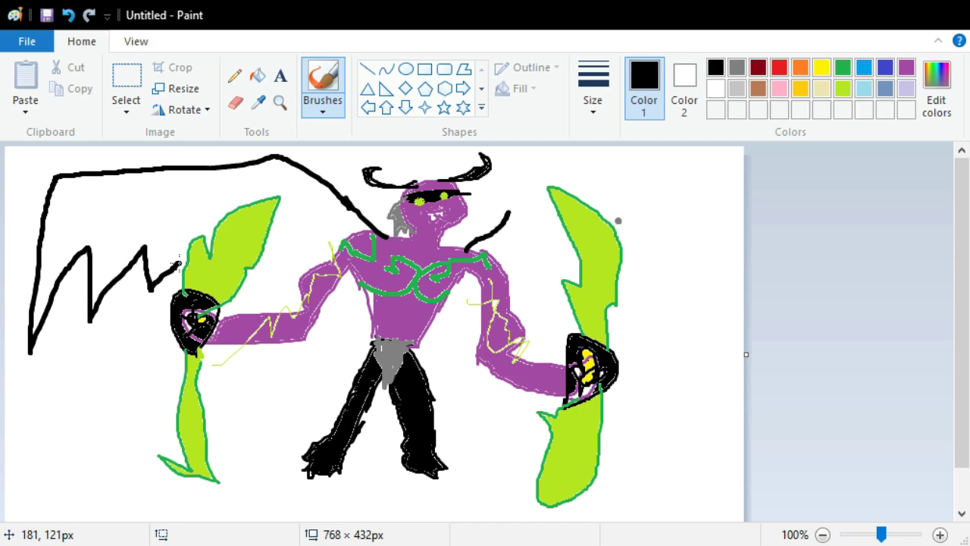
{"action": "mouse_move", "coordinate": [245, 287]}
{"action": "left_mouse_down"}
{"action": "mouse_move", "coordinate": [265, 277]}
{"action": "mouse_move", "coordinate": [320, 270]}
{"action": "left_mouse_up"}
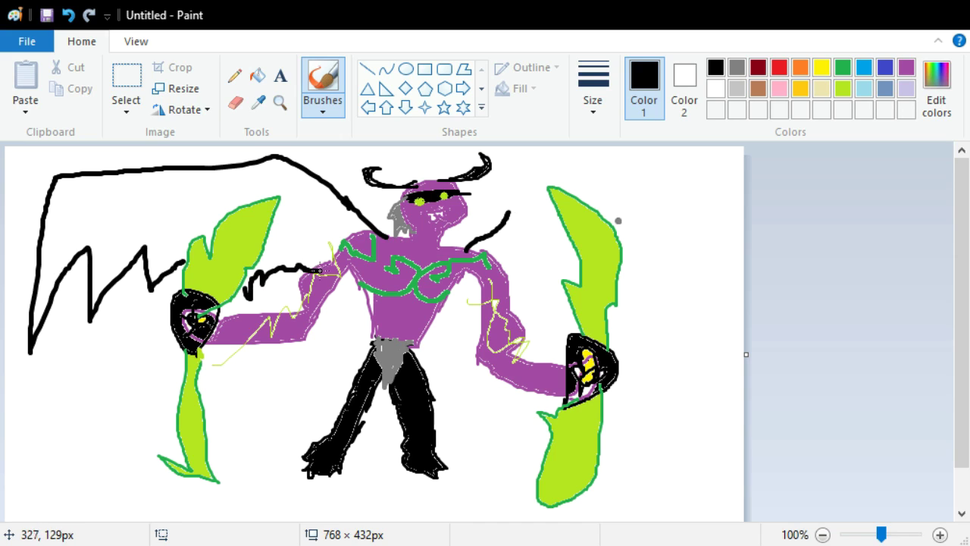
{"action": "left_click", "coordinate": [68, 14]}
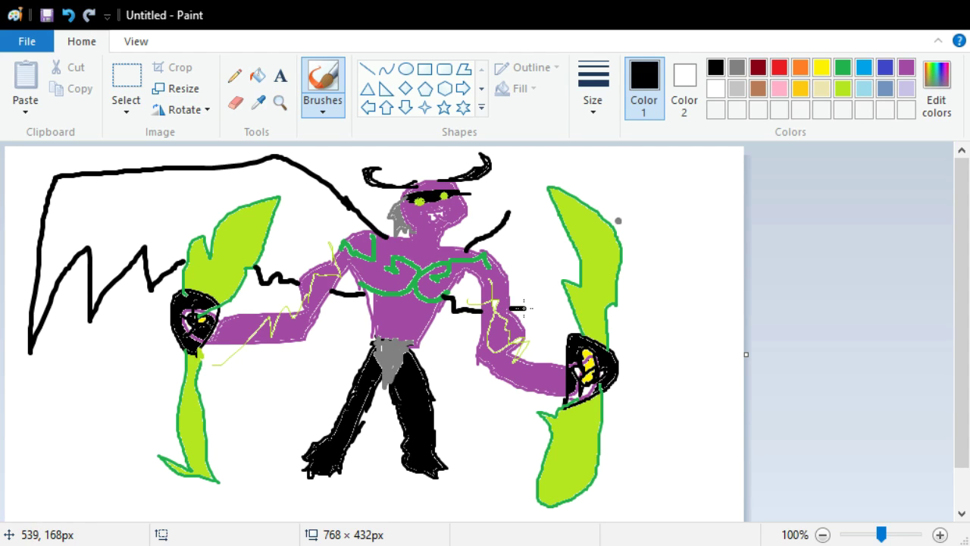
{"action": "mouse_move", "coordinate": [556, 299]}
{"action": "left_mouse_down"}
{"action": "mouse_move", "coordinate": [614, 325]}
{"action": "mouse_move", "coordinate": [639, 285]}
{"action": "mouse_move", "coordinate": [661, 298]}
{"action": "mouse_move", "coordinate": [708, 267]}
{"action": "mouse_move", "coordinate": [722, 242]}
{"action": "mouse_move", "coordinate": [724, 187]}
{"action": "mouse_move", "coordinate": [674, 158]}
{"action": "mouse_move", "coordinate": [569, 170]}
{"action": "mouse_move", "coordinate": [513, 203]}
{"action": "left_mouse_up"}
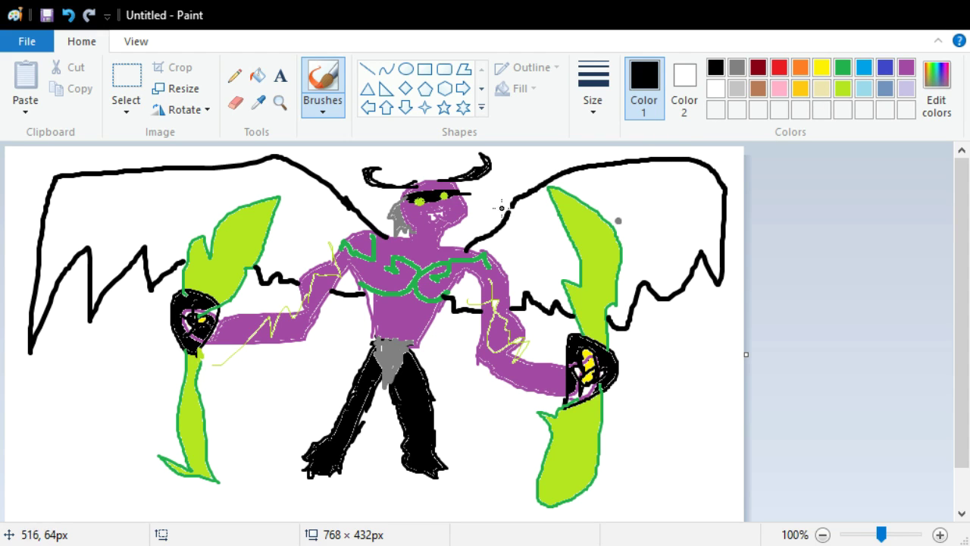
Fill all the enclosed areas of both wings with black
{"action": "left_click", "coordinate": [257, 76]}
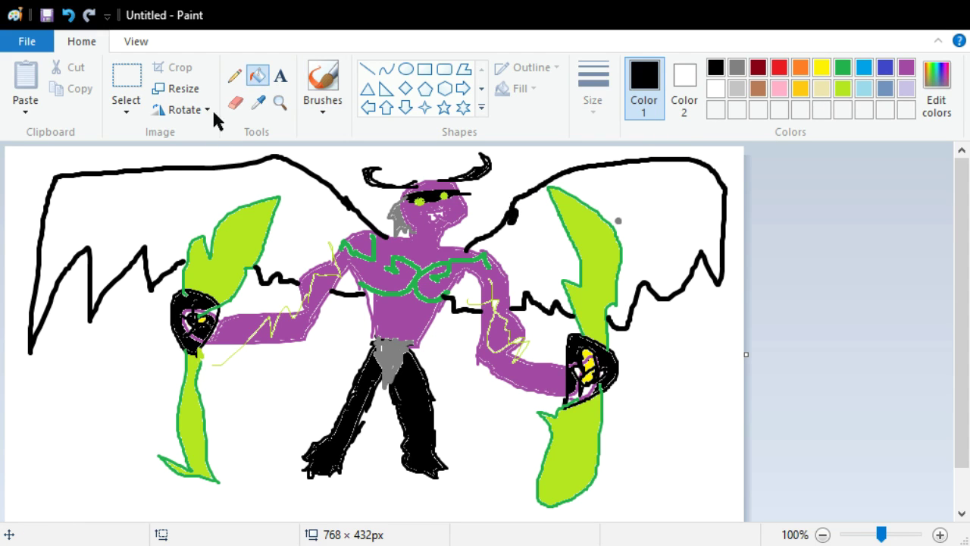
{"action": "left_click", "coordinate": [160, 197]}
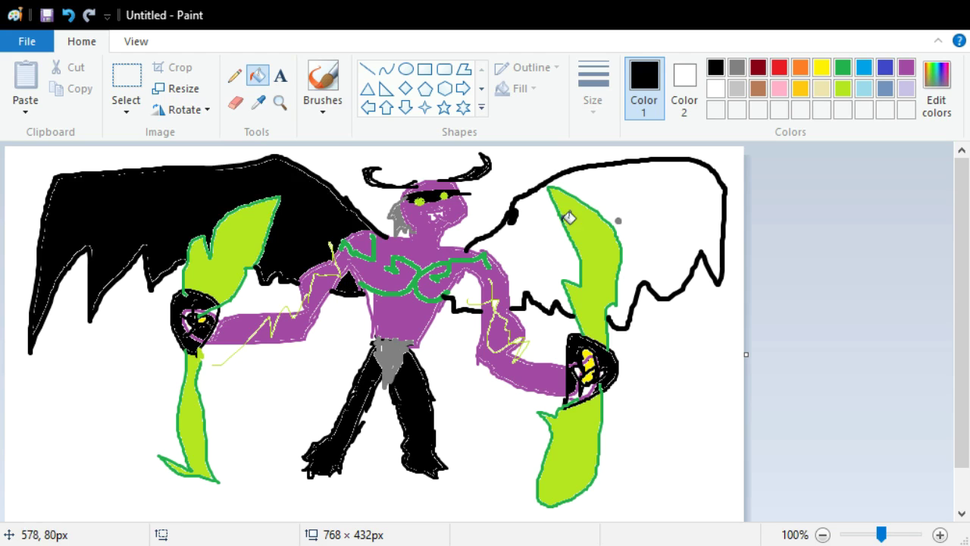
{"action": "left_click", "coordinate": [537, 237]}
{"action": "left_click", "coordinate": [647, 224]}
{"action": "left_click", "coordinate": [465, 299]}
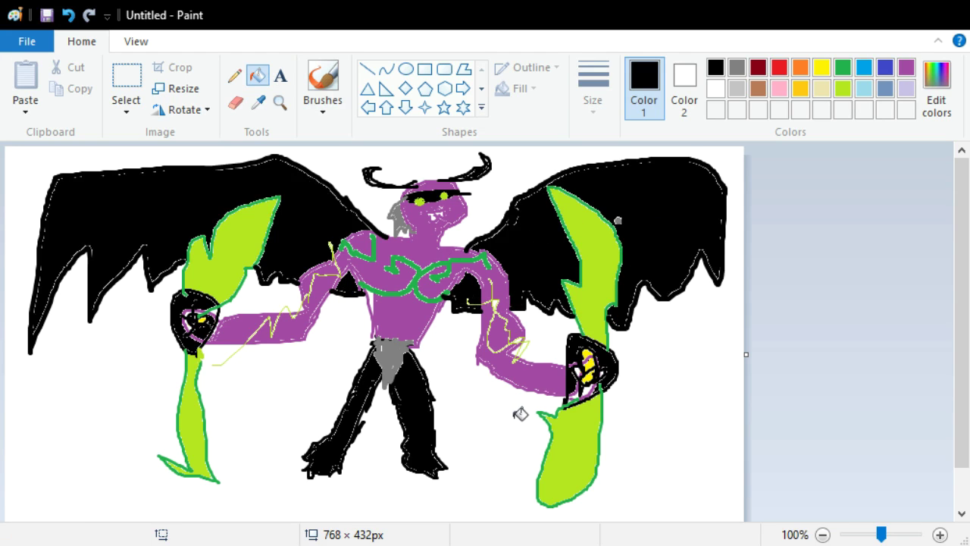
Start a text box beside the figure's legs and set its font to Comic Sans MS at size 36
{"action": "left_click", "coordinate": [282, 77]}
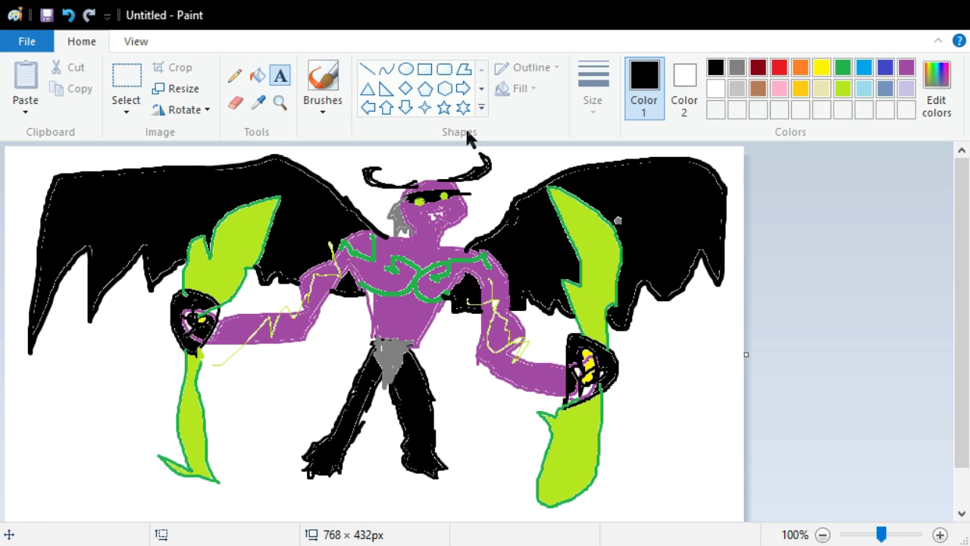
{"action": "left_click", "coordinate": [463, 405]}
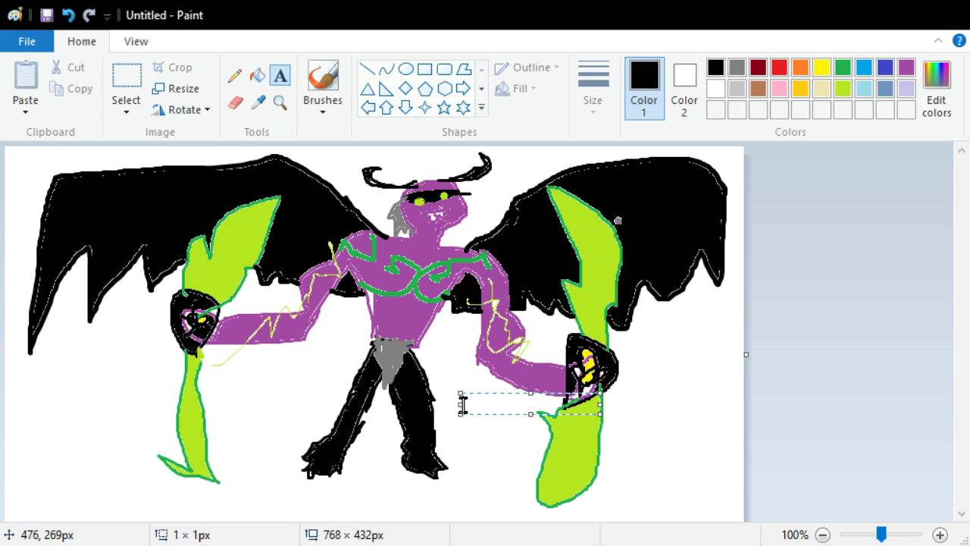
{"action": "left_click", "coordinate": [160, 75]}
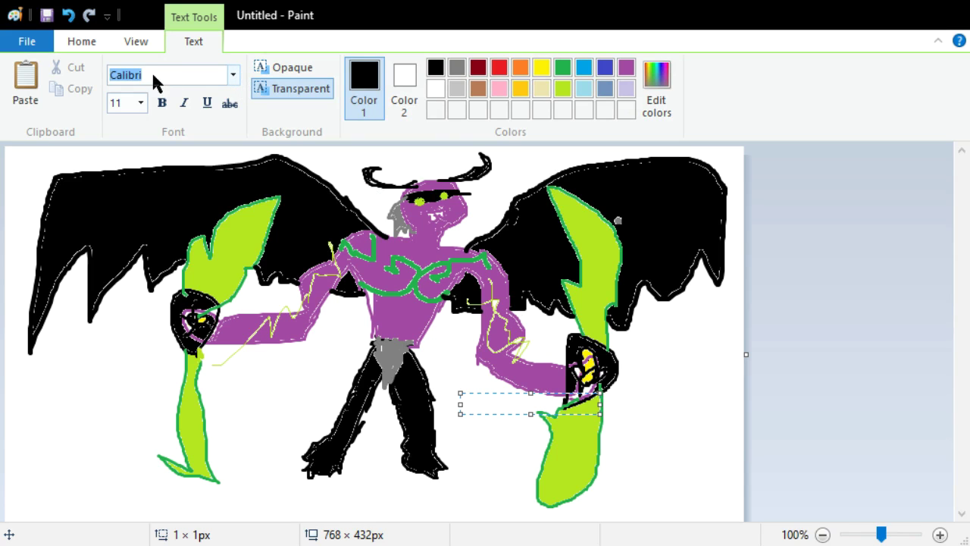
{"action": "left_click", "coordinate": [151, 74]}
{"action": "left_click", "coordinate": [233, 74]}
{"action": "key", "text": "Escape"}
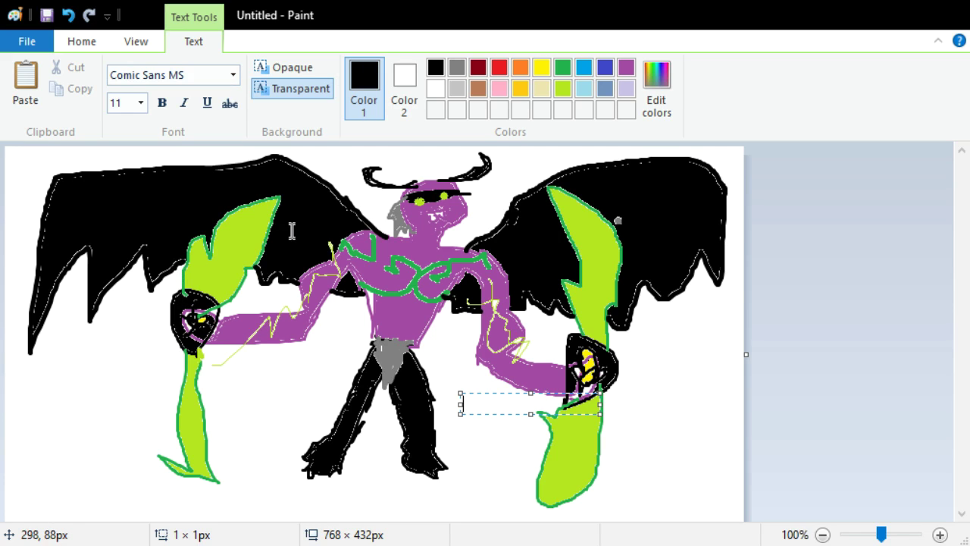
{"action": "left_click", "coordinate": [140, 103]}
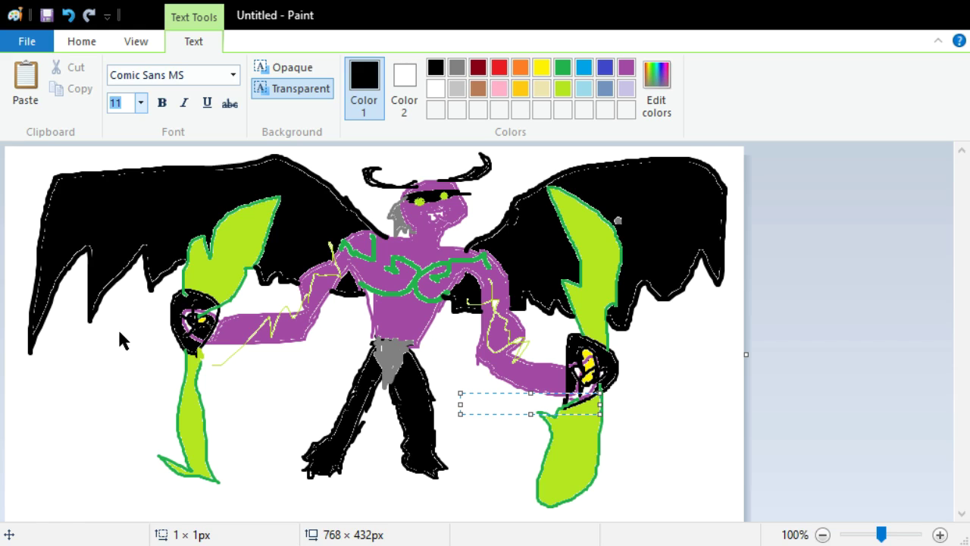
{"action": "type", "text": "36"}
{"action": "key", "text": "Return"}
Enter the caption "you are not peppered" and widen its text box across the legs so it fits on one line
{"action": "type", "text": "yo"}
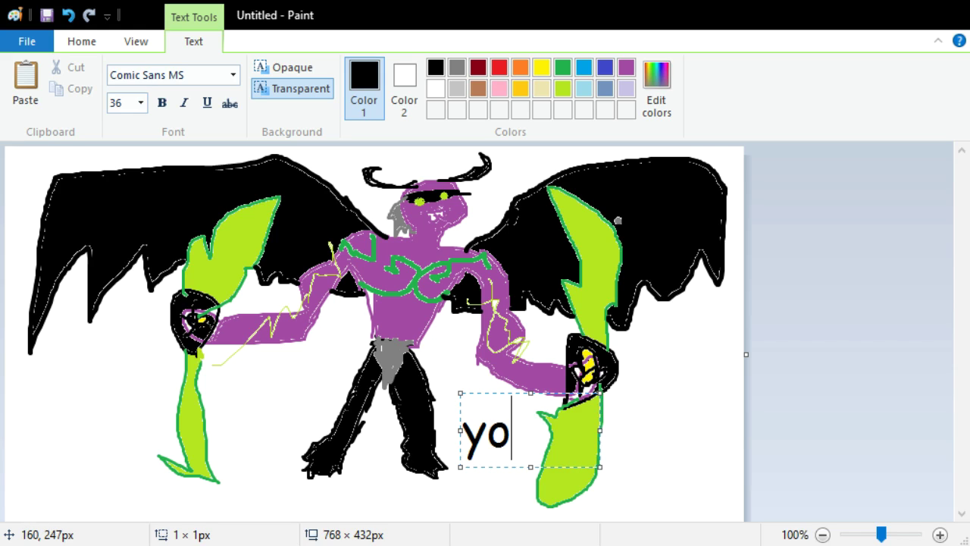
{"action": "type", "text": "u are "}
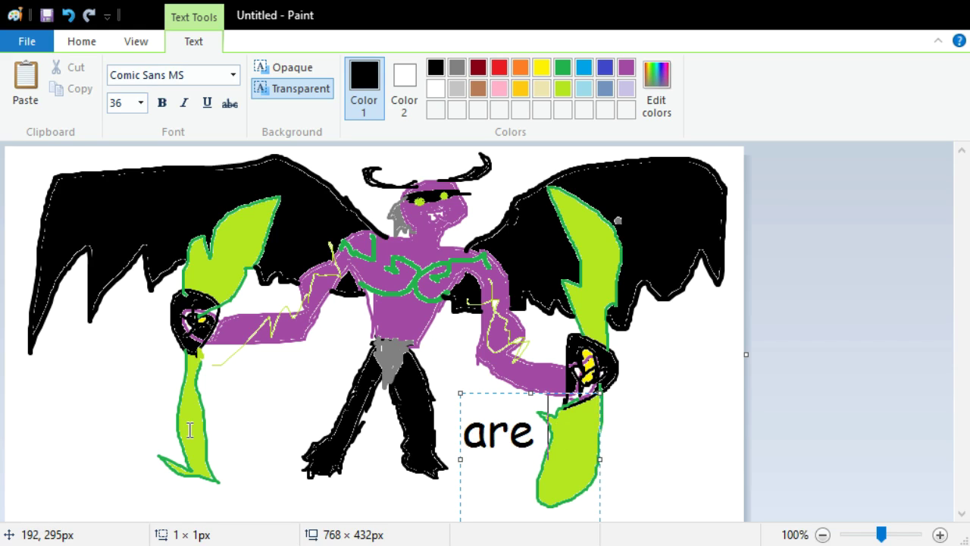
{"action": "type", "text": "n"}
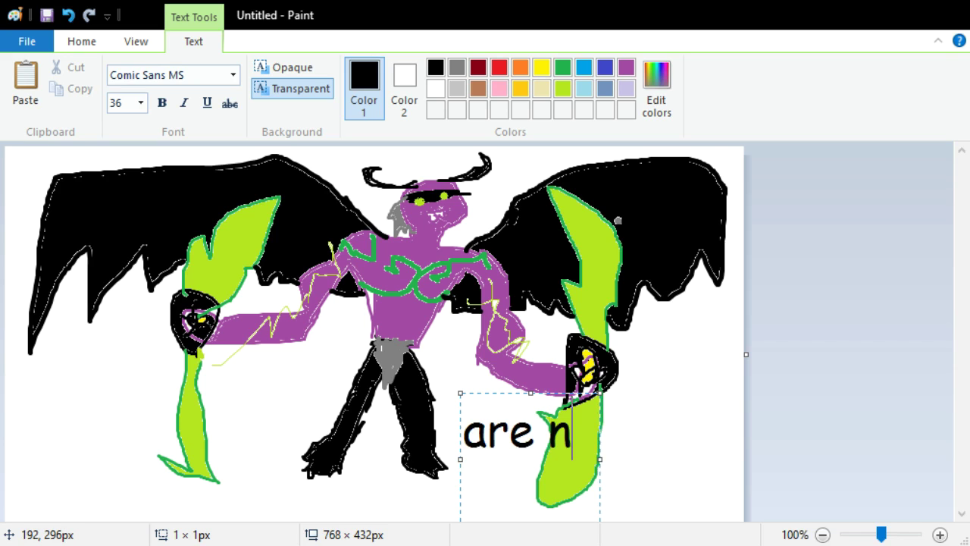
{"action": "type", "text": "ot pepp"}
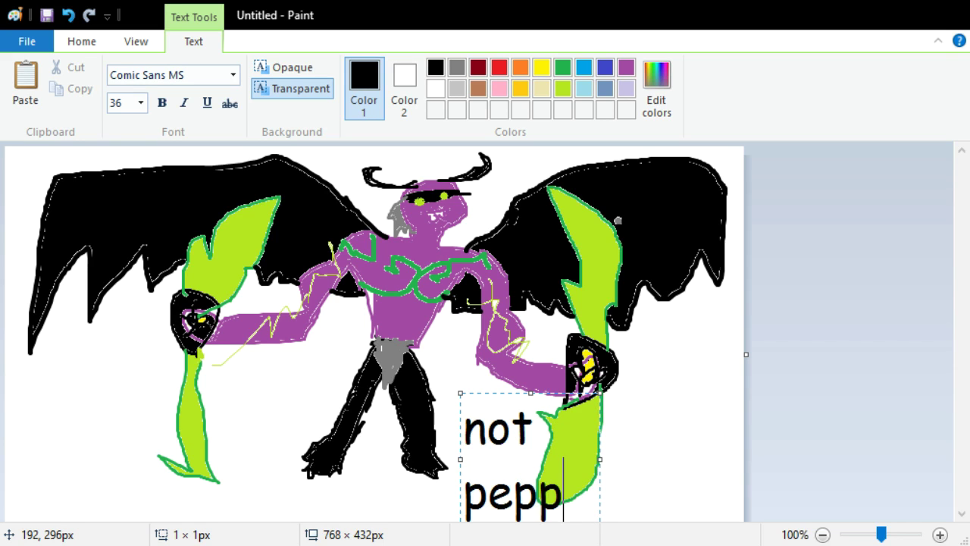
{"action": "type", "text": "ered"}
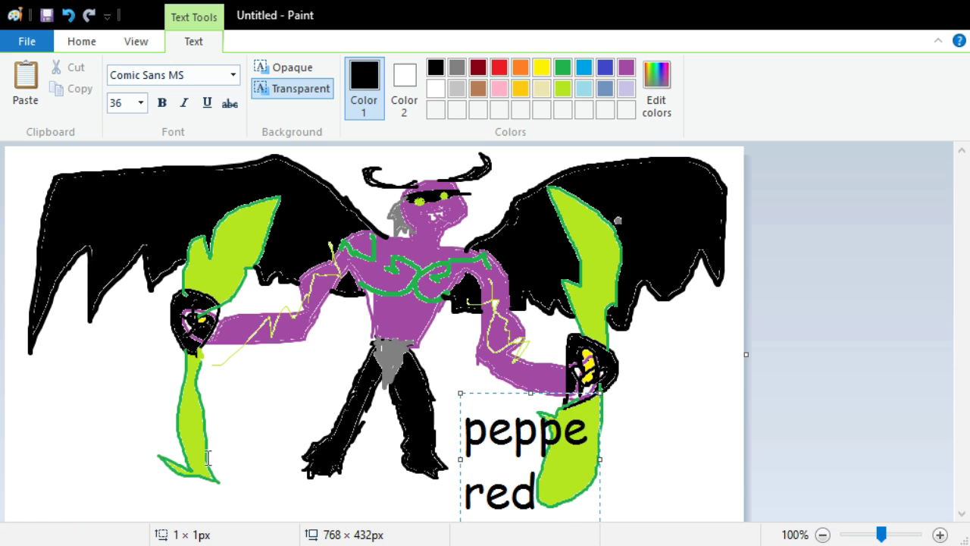
{"action": "left_click_drag", "start_coordinate": [460, 461], "coordinate": [47, 464]}
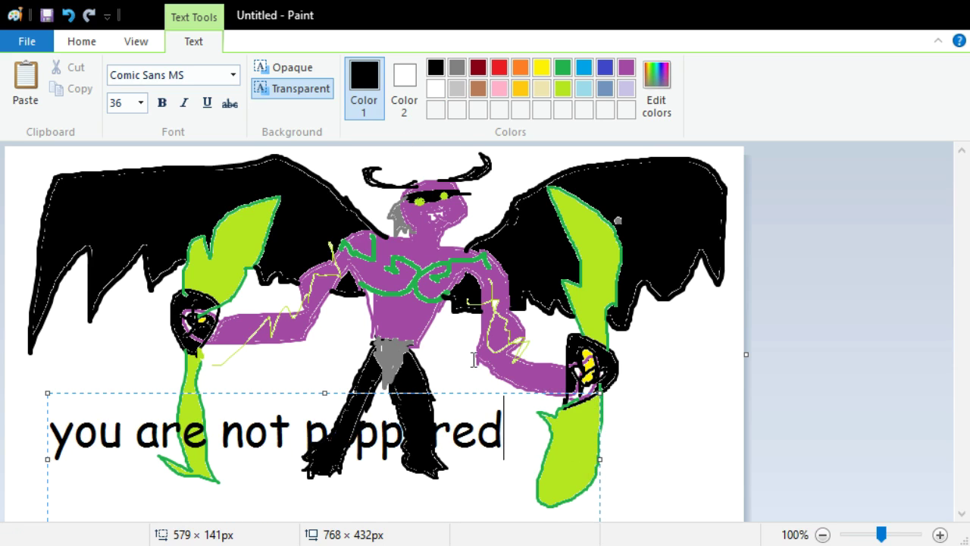
Colour the whole caption red and set the secondary colour to black
{"action": "left_click_drag", "start_coordinate": [492, 439], "coordinate": [50, 437]}
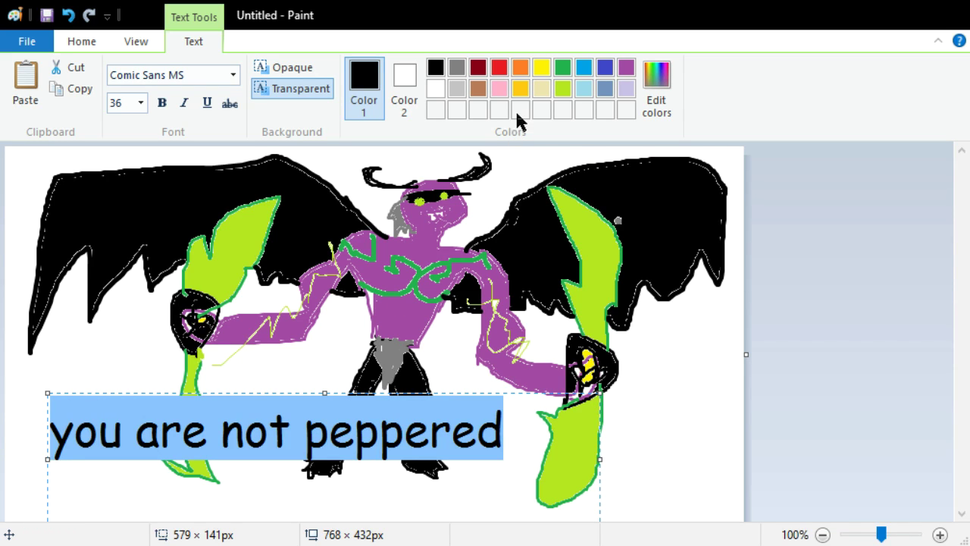
{"action": "left_click", "coordinate": [499, 67]}
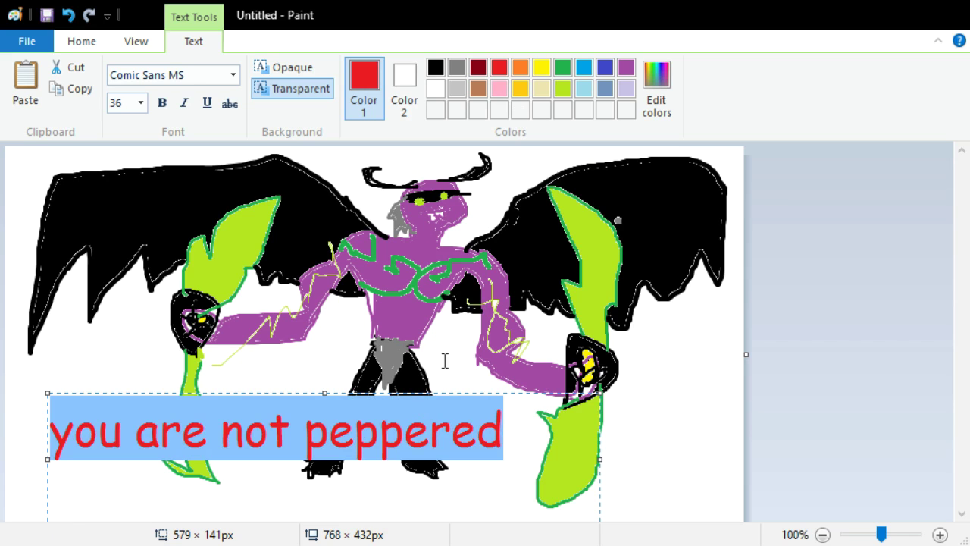
{"action": "left_click", "coordinate": [405, 97]}
{"action": "left_click", "coordinate": [436, 69]}
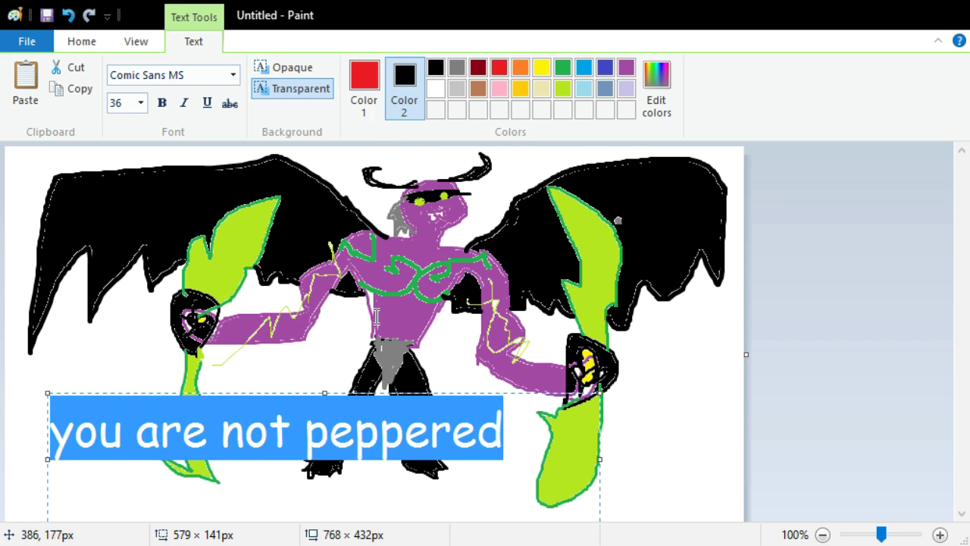
{"action": "left_click", "coordinate": [363, 445]}
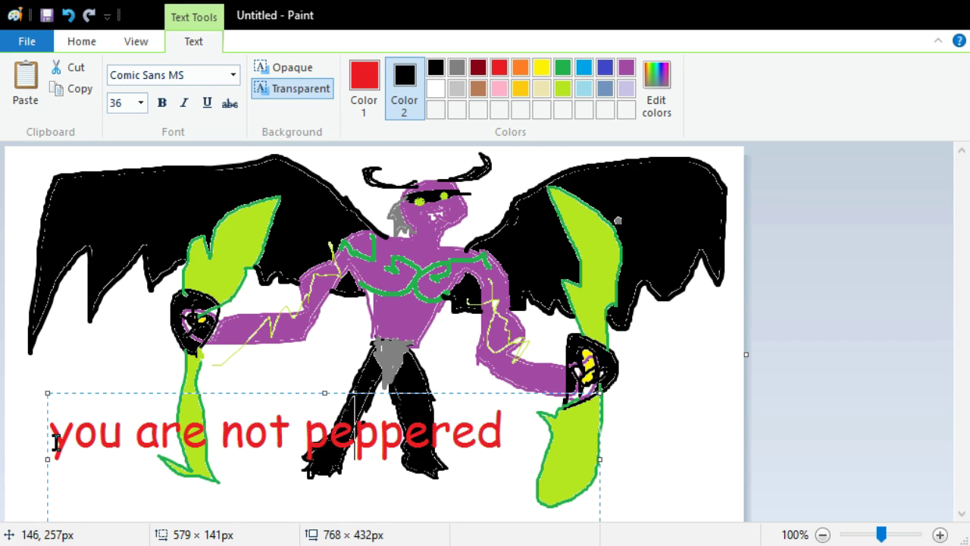
Make the entire red caption bold and italic, and place it on the canvas
{"action": "left_click_drag", "start_coordinate": [50, 428], "coordinate": [467, 357]}
{"action": "left_click", "coordinate": [162, 103]}
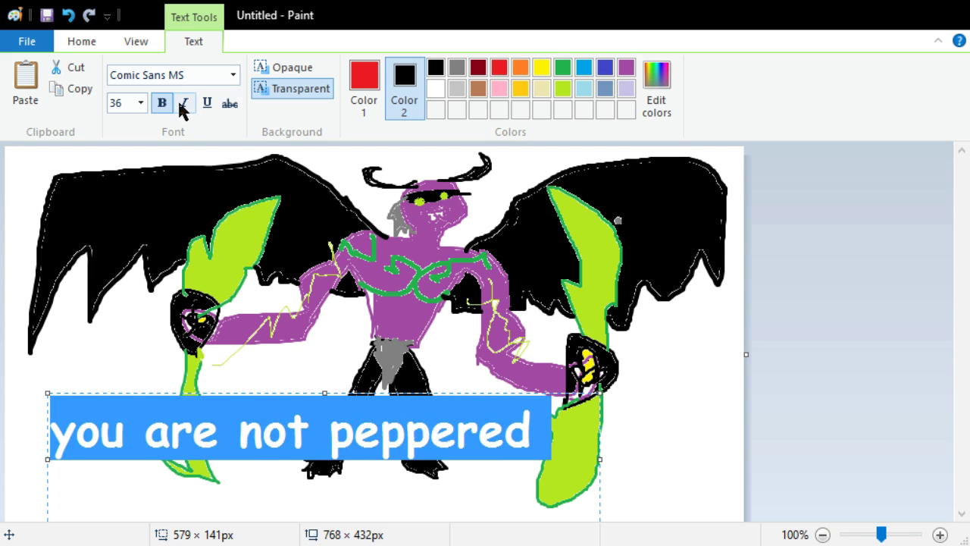
{"action": "left_click", "coordinate": [183, 104]}
{"action": "left_click", "coordinate": [54, 382]}
{"action": "left_click", "coordinate": [142, 413]}
{"action": "left_click_drag", "start_coordinate": [54, 435], "coordinate": [5, 377]}
{"action": "left_click", "coordinate": [45, 350]}
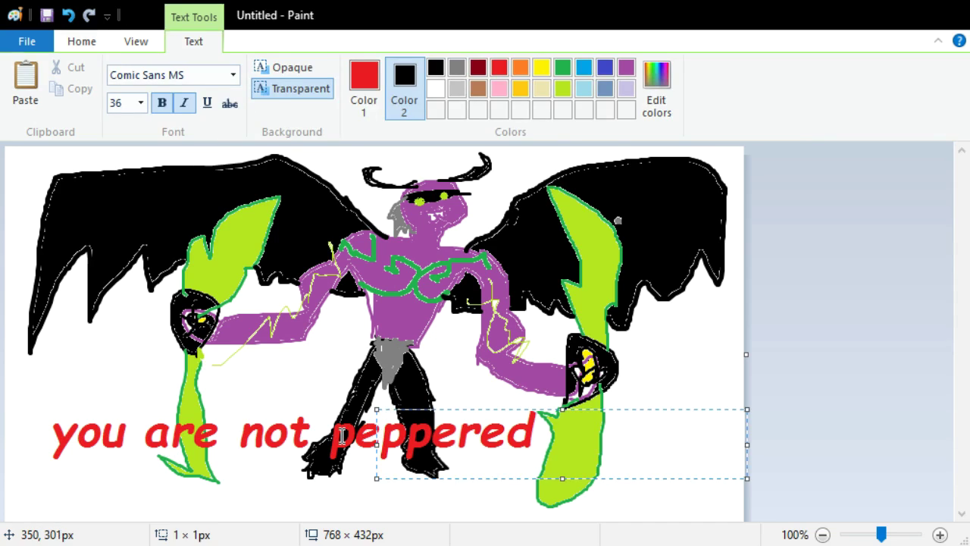
{"action": "left_click", "coordinate": [271, 374]}
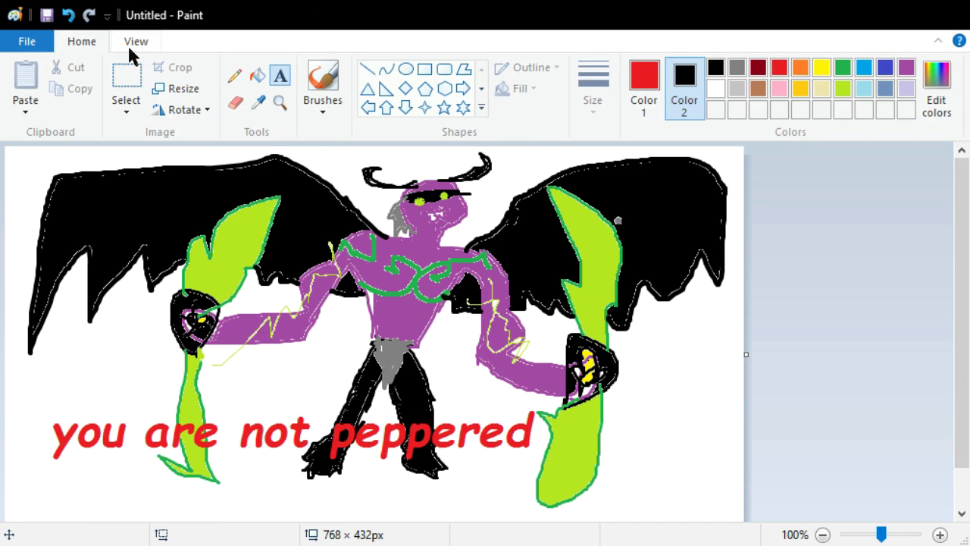